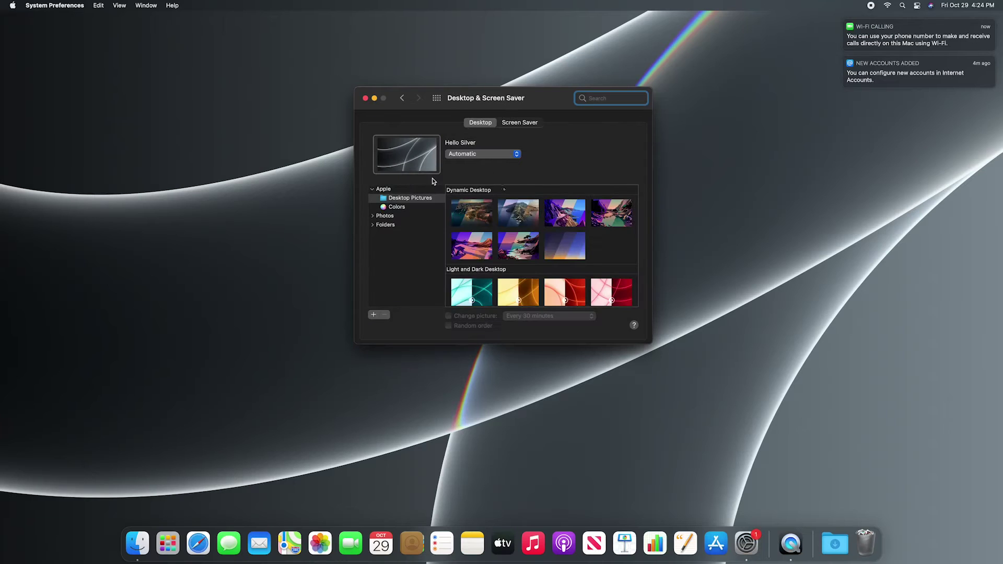
# Preview wallpapers: The Lake, Catalina, Iridescence, the red succulent and Big Sur Water's Edge.
pyautogui.click(616, 217)
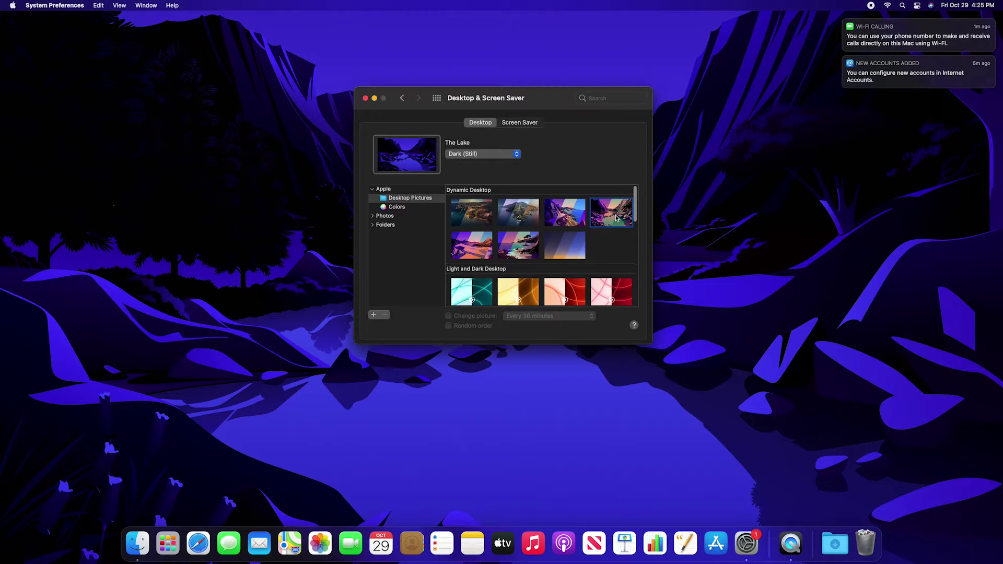
pyautogui.click(530, 218)
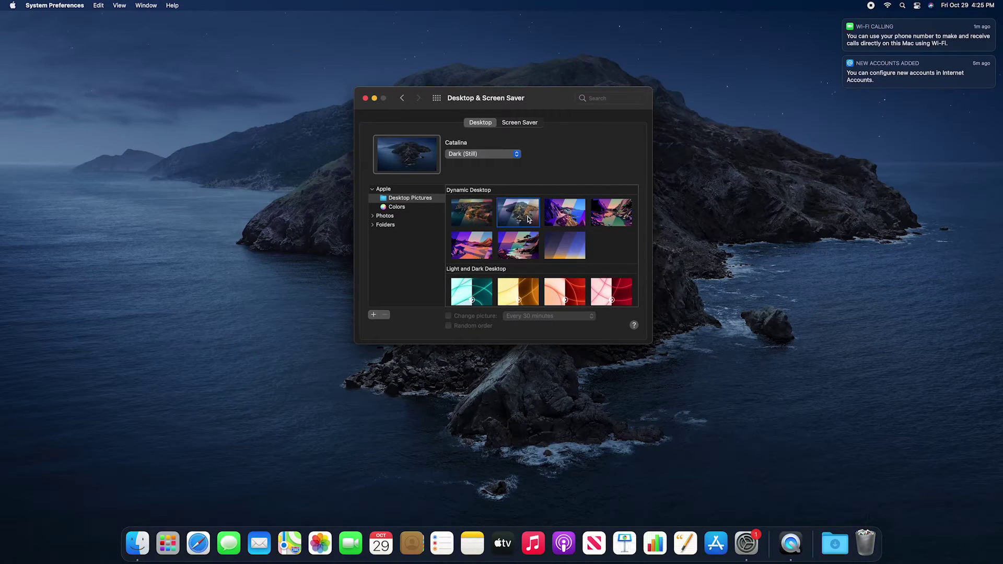
pyautogui.scroll(-5, 575, 230)
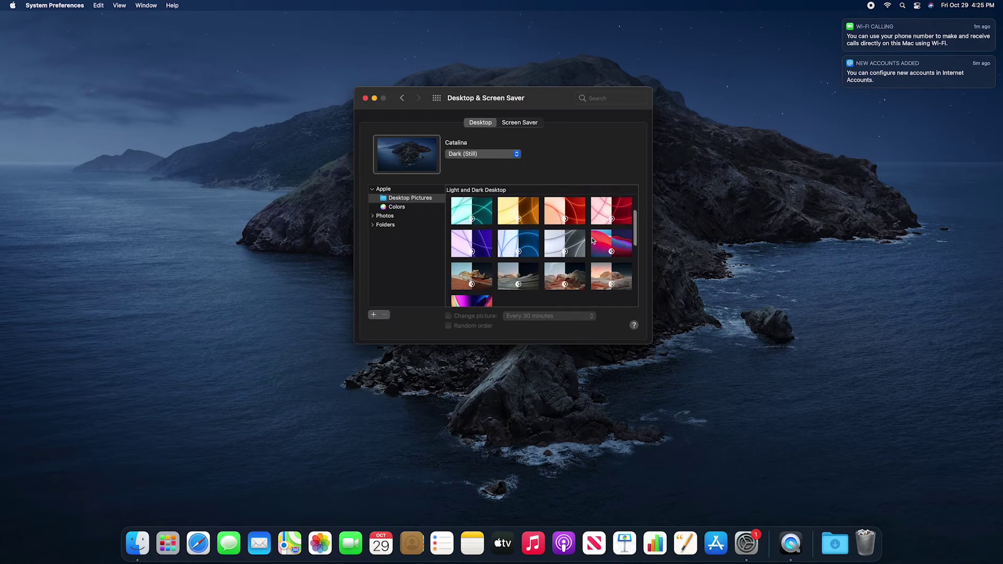
pyautogui.click(481, 256)
pyautogui.scroll(-5, 484, 261)
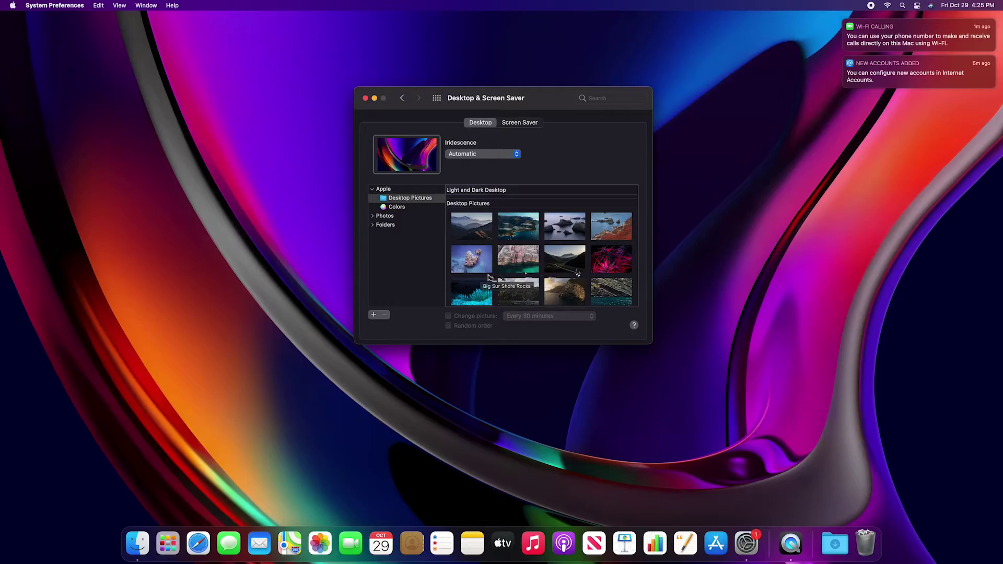
pyautogui.click(601, 268)
pyautogui.click(525, 263)
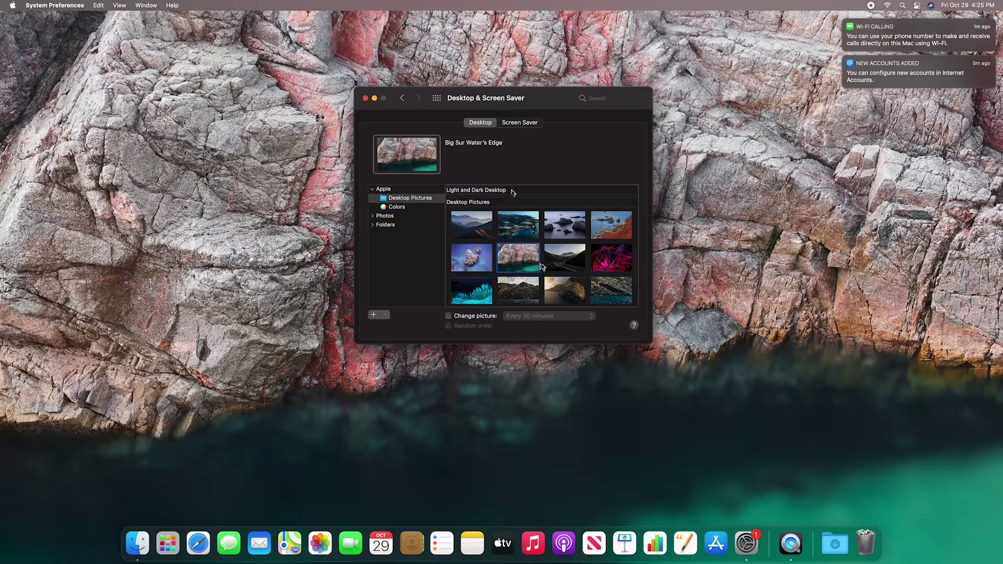
# Try the Big Sur coast, Catalina Rock, Valley and grey tree, then set the orange rock wallpaper.
pyautogui.moveTo(546, 108); pyautogui.dragTo(878, 272)
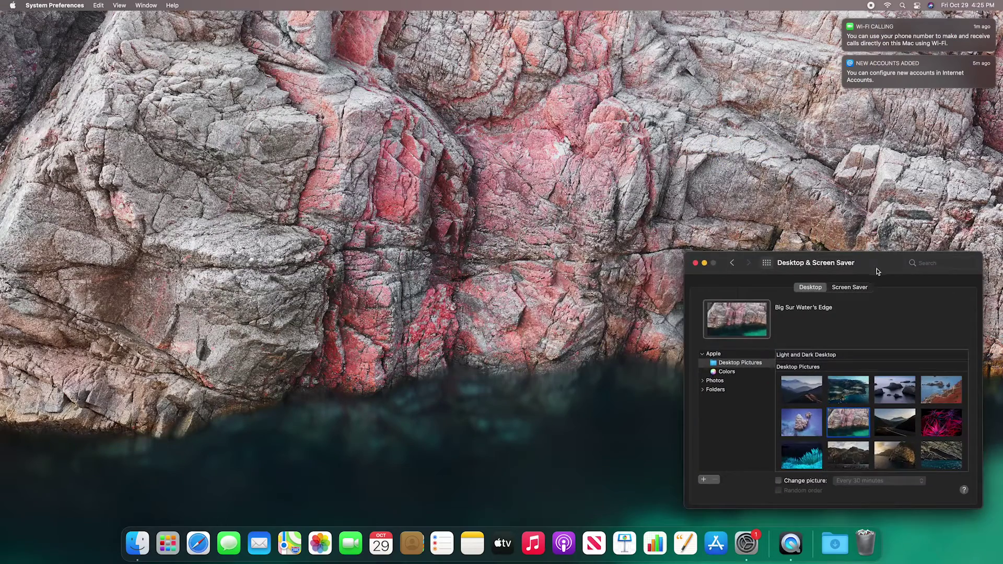
pyautogui.click(863, 391)
pyautogui.scroll(-2, 915, 416)
pyautogui.click(931, 418)
pyautogui.scroll(-5, 932, 418)
pyautogui.click(906, 430)
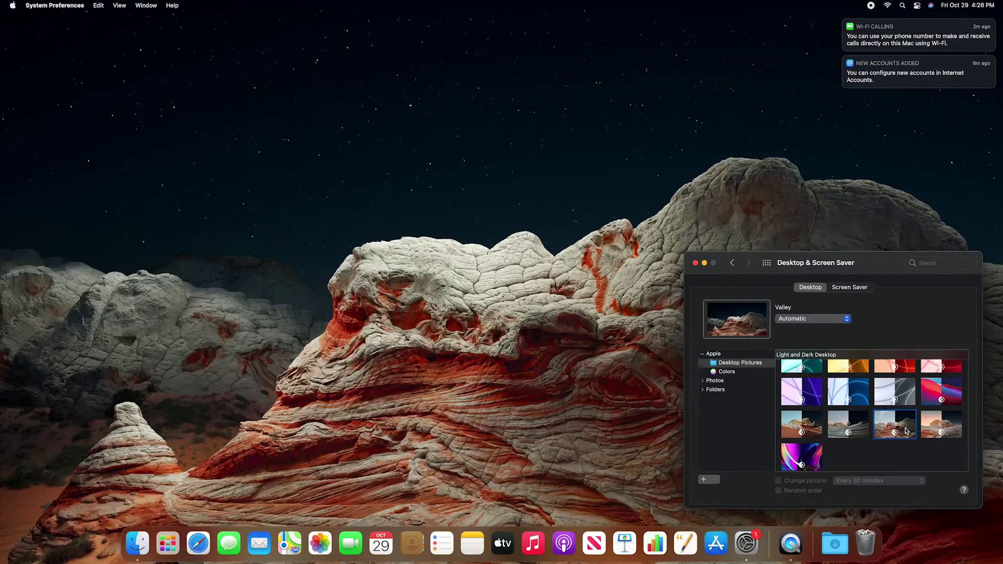
pyautogui.click(862, 428)
pyautogui.click(815, 429)
# Quit System Preferences and go to the Canva website from Safari's Google results.
pyautogui.press('super+q')
pyautogui.click(198, 543)
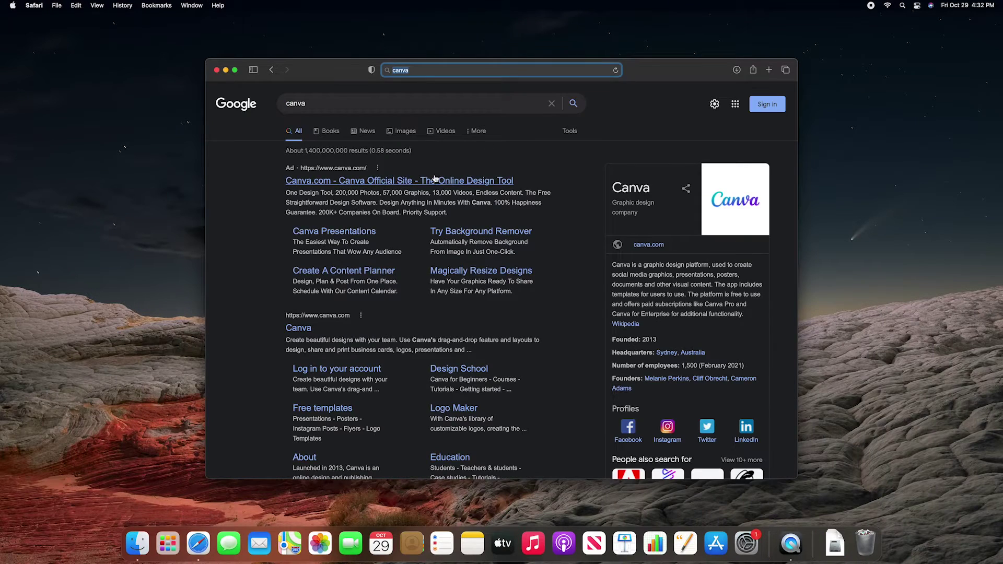
pyautogui.click(434, 181)
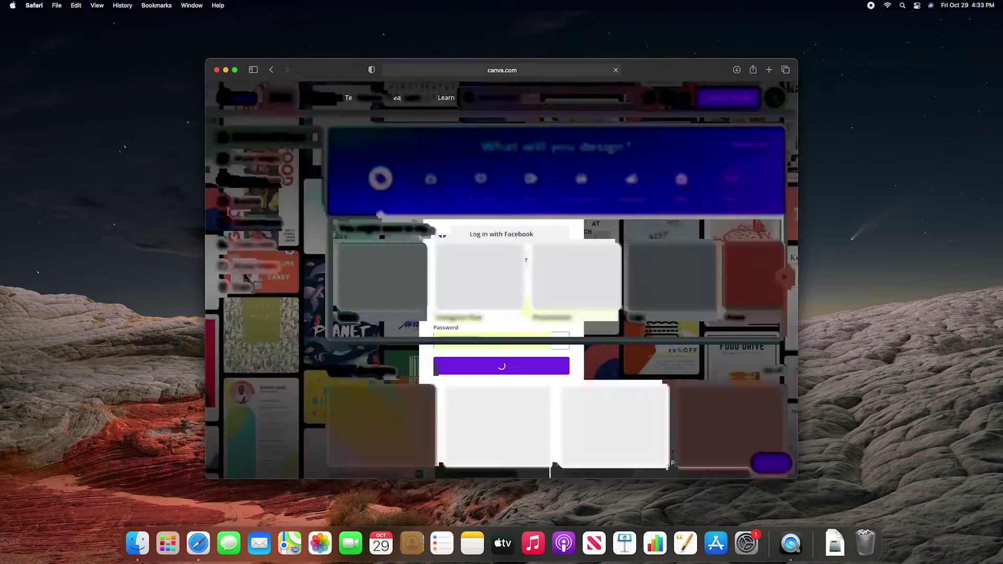
# Search Canva templates for 'Desktop Wallpaper' and browse the results.
pyautogui.write('desk')
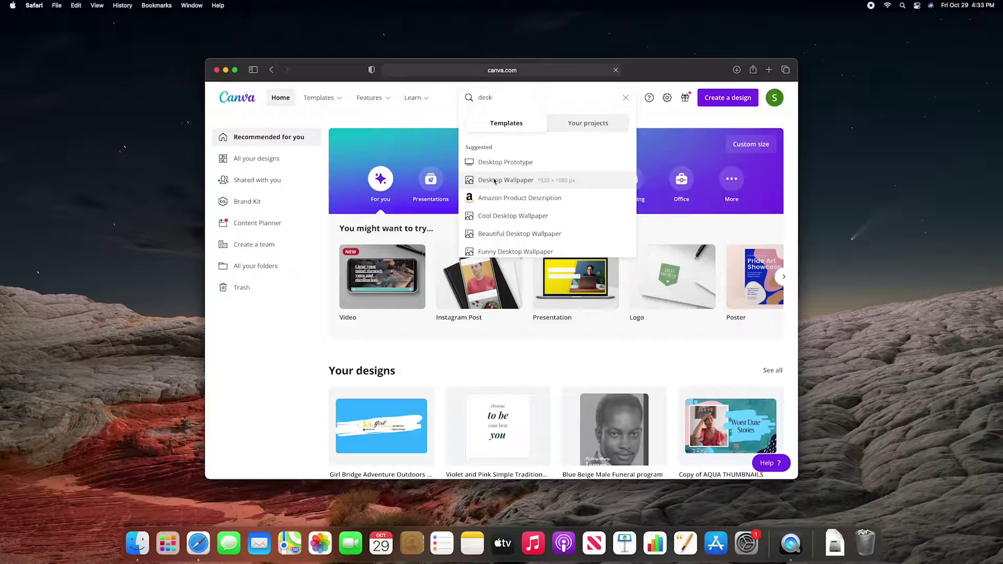
pyautogui.click(411, 253)
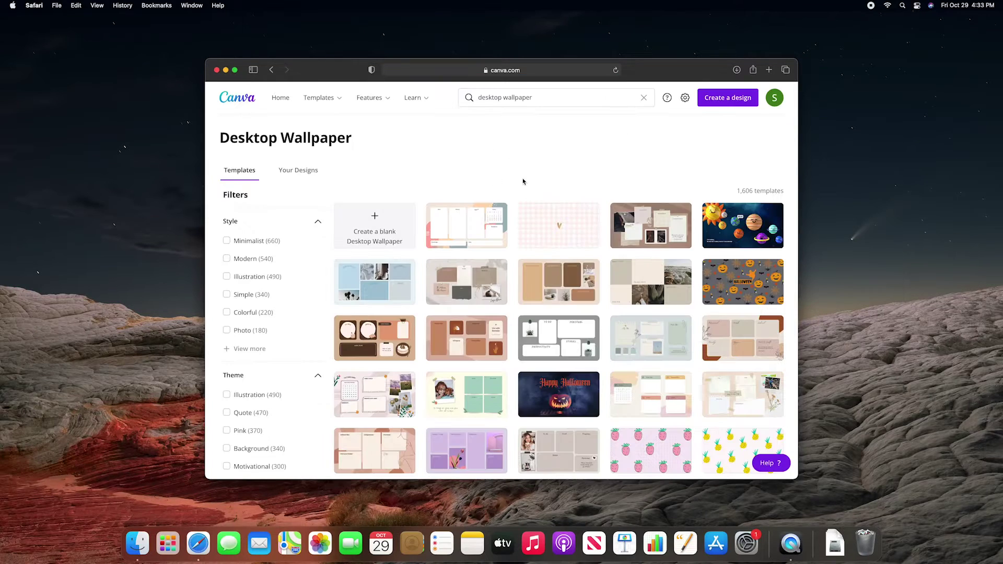
pyautogui.scroll(-5, 767, 187)
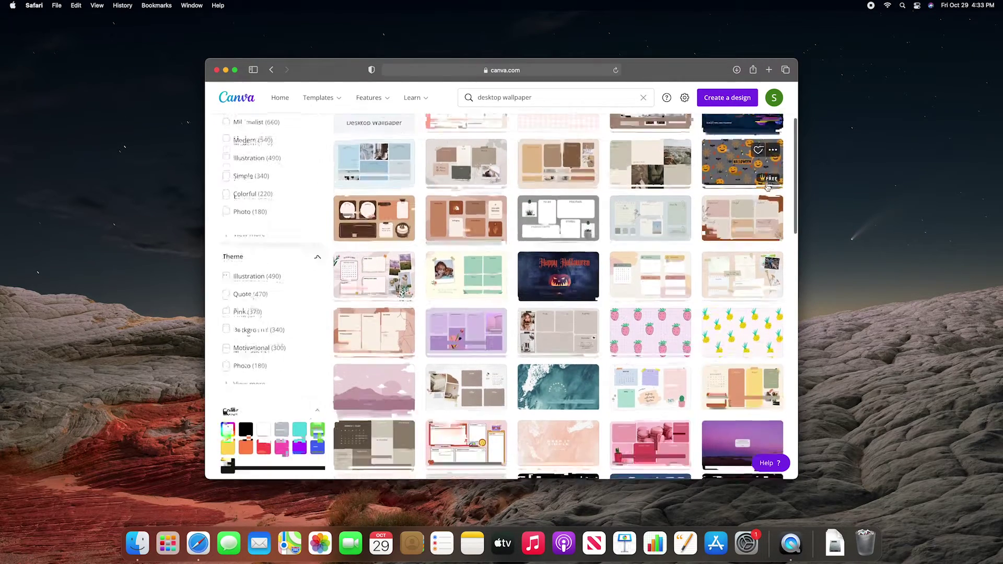
pyautogui.scroll(-15, 793, 198)
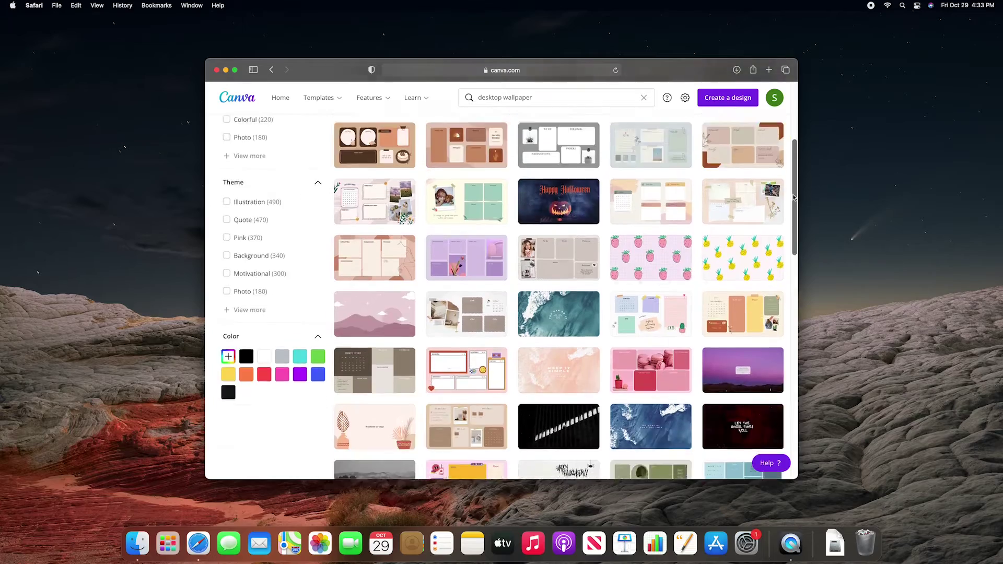
pyautogui.scroll(-3, 794, 197)
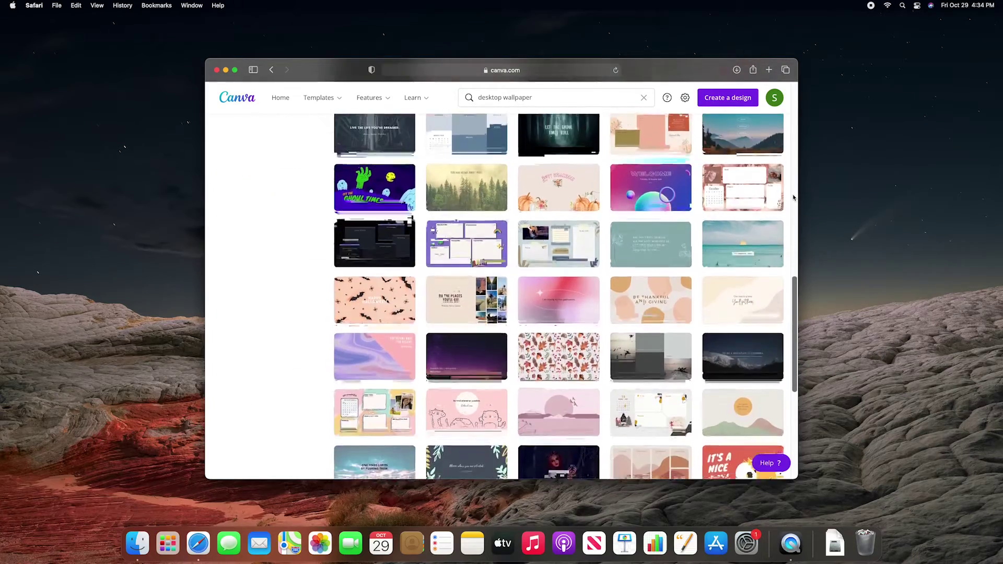
pyautogui.scroll(-1, 794, 197)
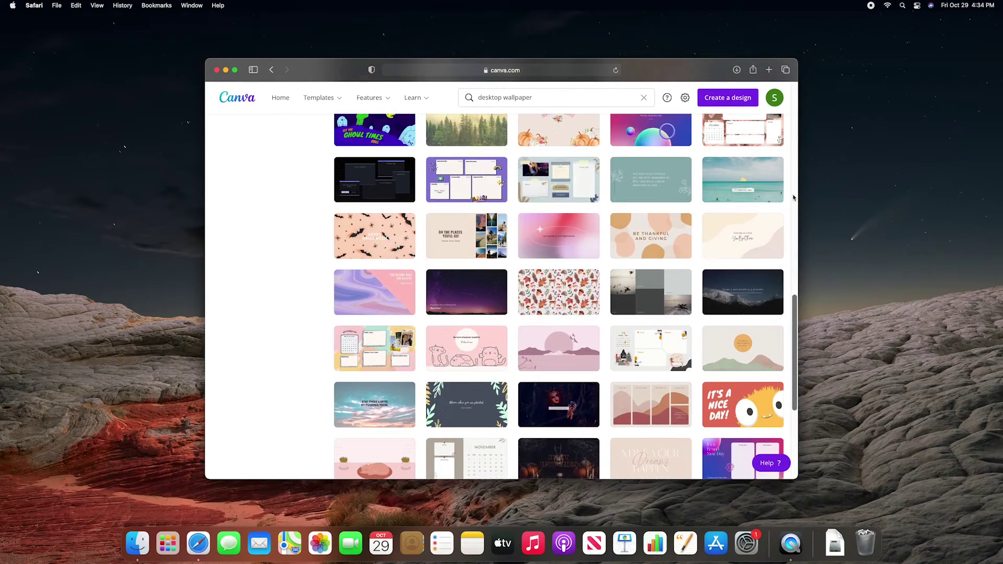
pyautogui.scroll(-9, 793, 197)
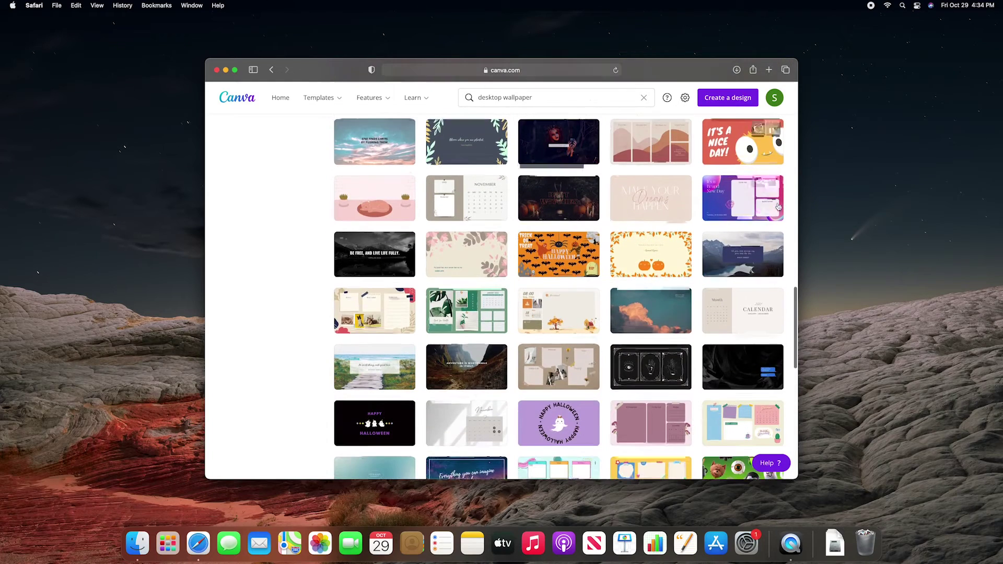
# Like two templates and open Beige White Calendar Notes, pink Aesthetic and November calendar templates in new tabs.
pyautogui.click(390, 186)
pyautogui.click(480, 188)
pyautogui.click(495, 186)
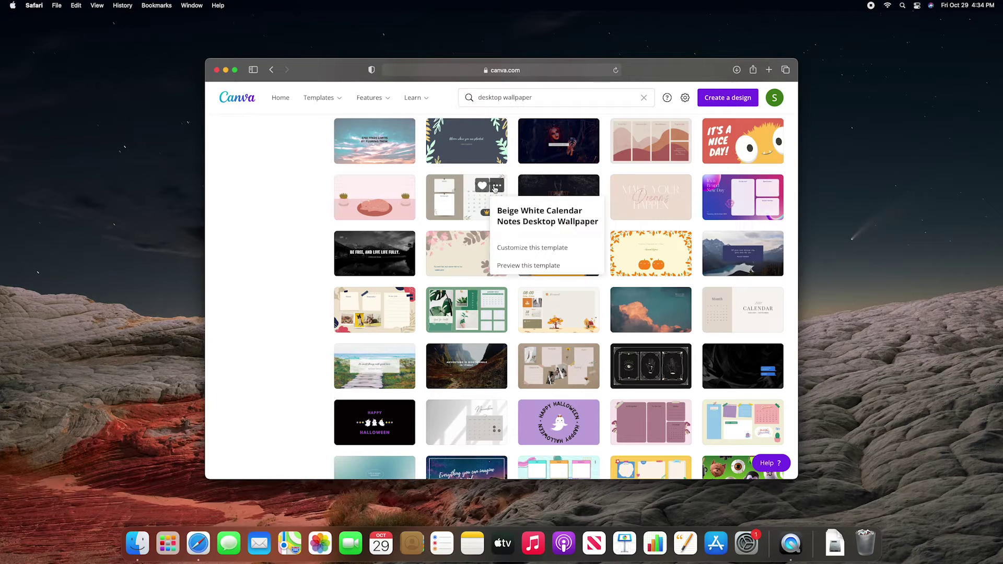
pyautogui.click(494, 246)
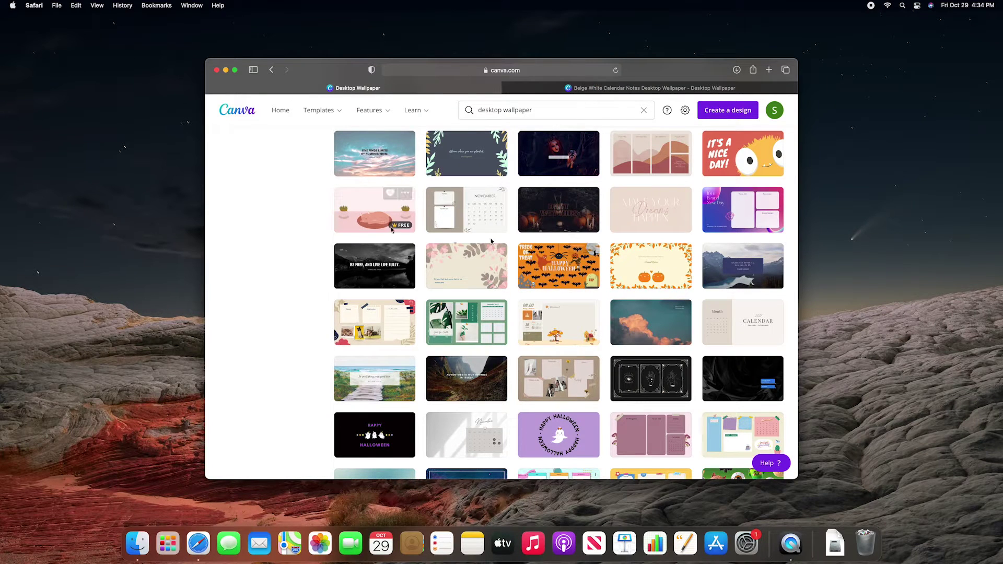
pyautogui.click(389, 207)
pyautogui.scroll(-2, 788, 335)
pyautogui.scroll(-4, 787, 335)
pyautogui.click(466, 282)
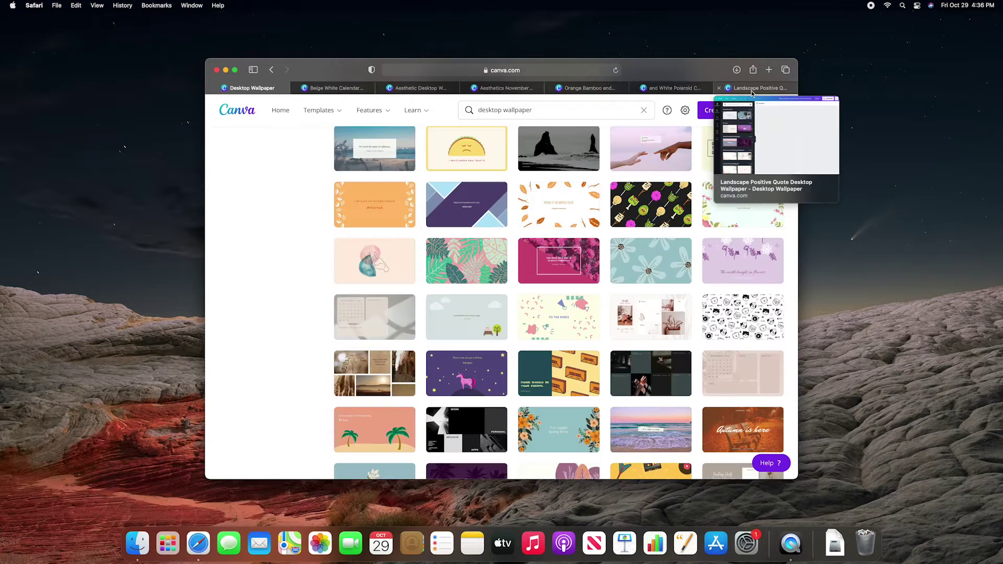
# Close the Polaroid collage tab and show Download options for the beige November calendar design.
pyautogui.click(723, 86)
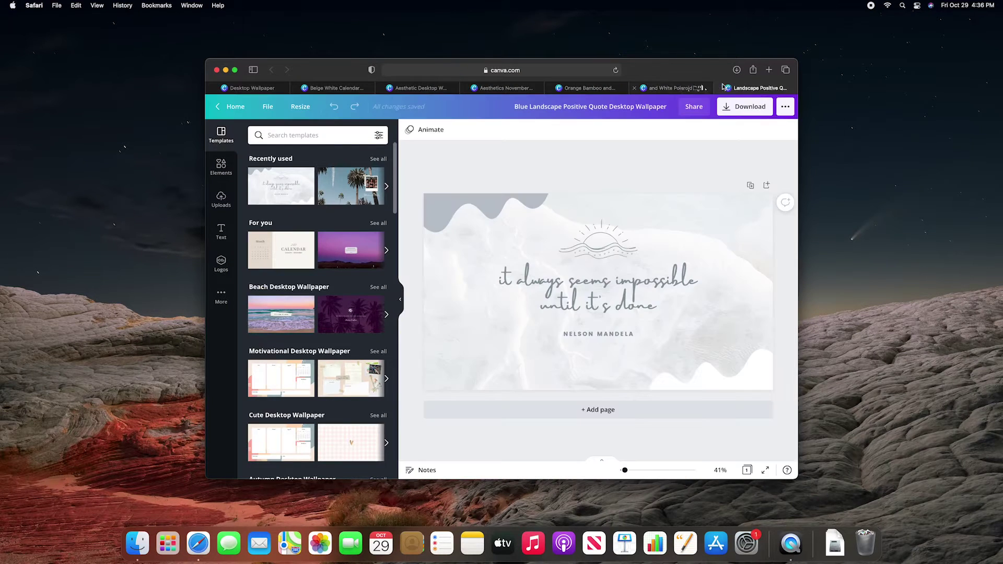
pyautogui.click(679, 88)
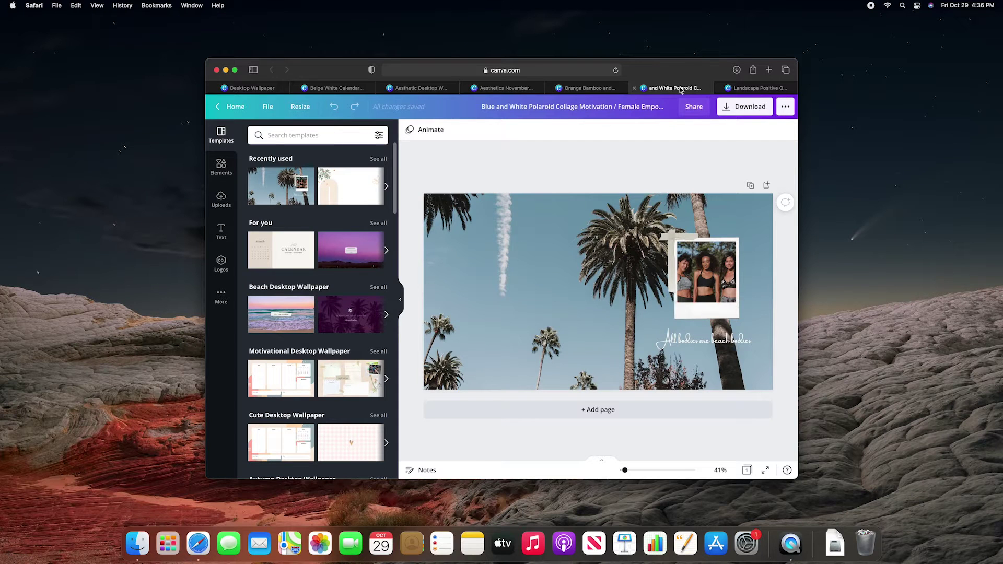
pyautogui.click(634, 88)
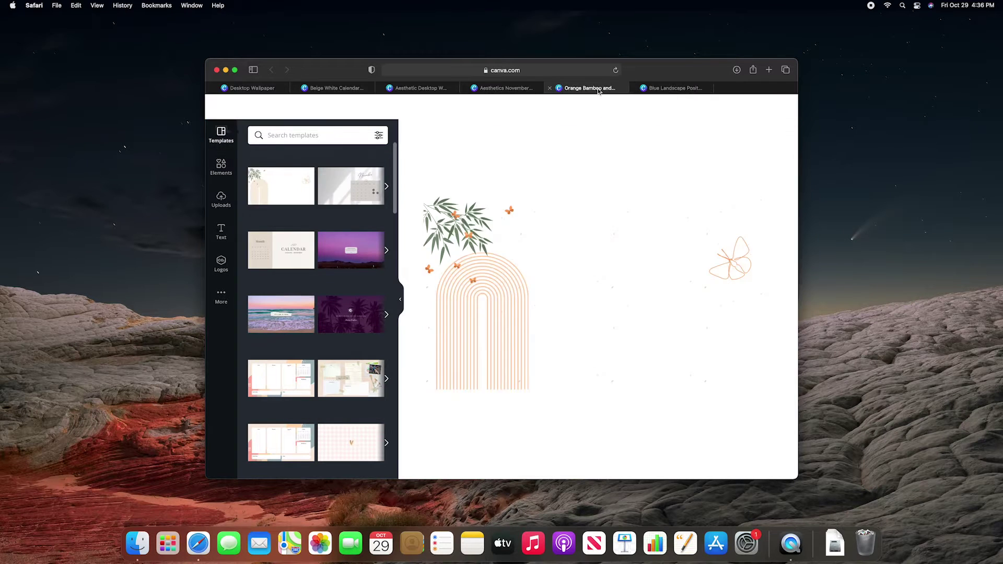
pyautogui.click(510, 87)
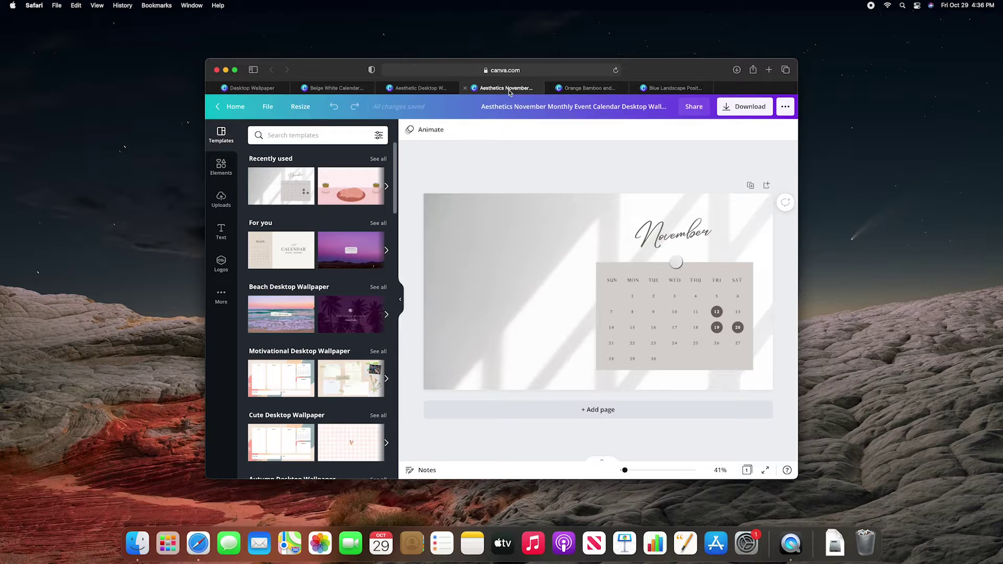
pyautogui.click(420, 88)
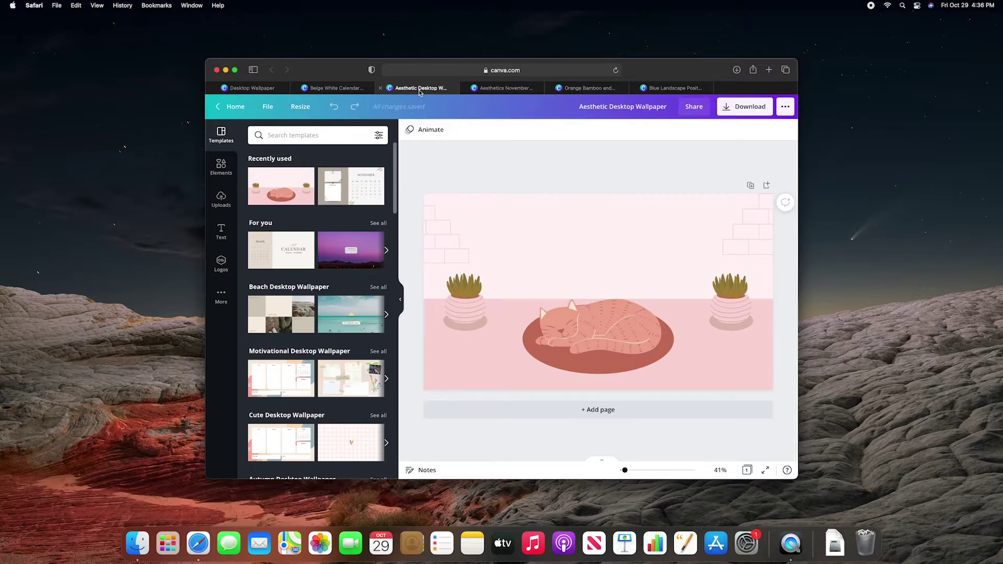
pyautogui.click(359, 89)
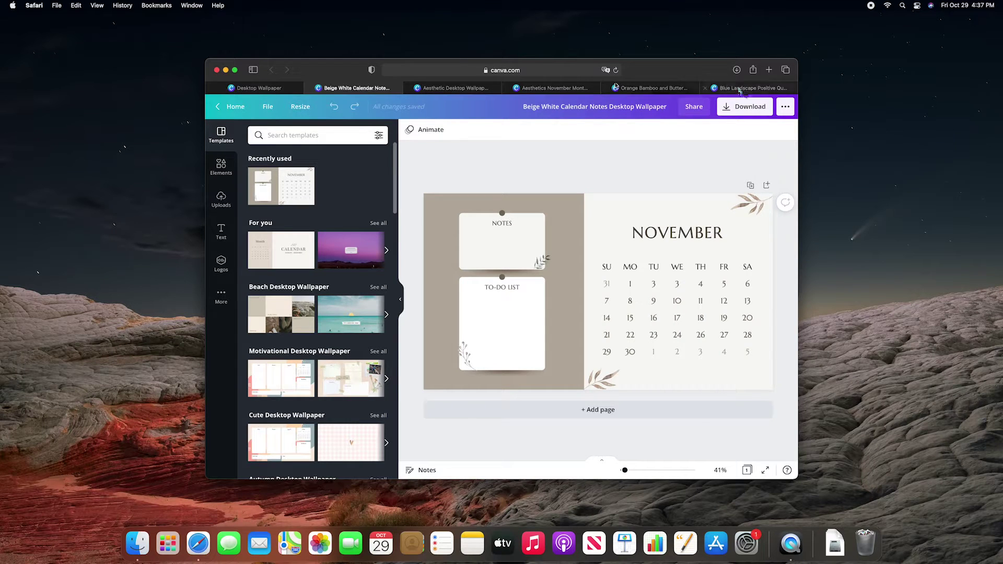
pyautogui.click(746, 108)
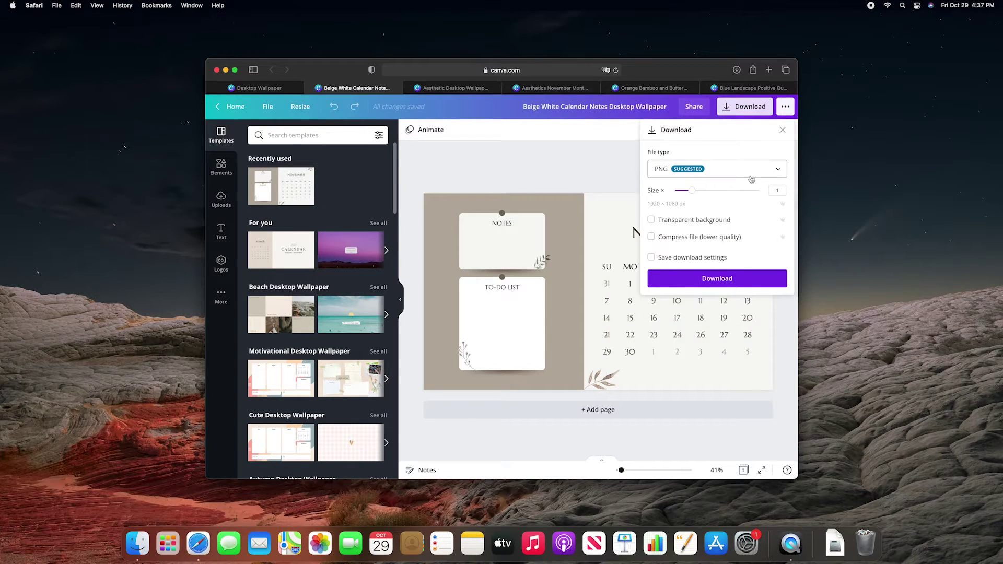
# Download the calendar design as a PNG, allow Canva downloads, and visit the Rectangle app site.
pyautogui.click(754, 278)
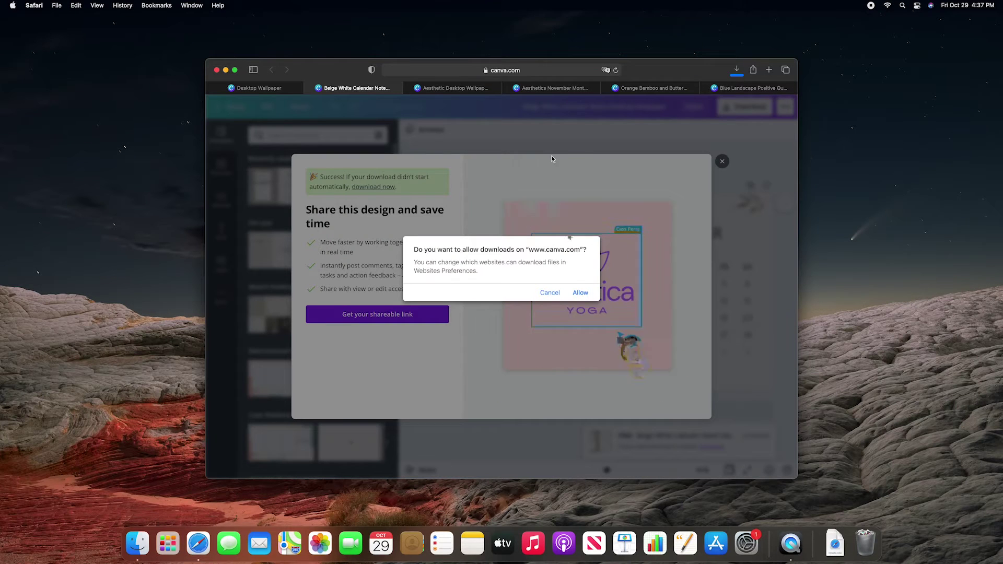
pyautogui.click(580, 293)
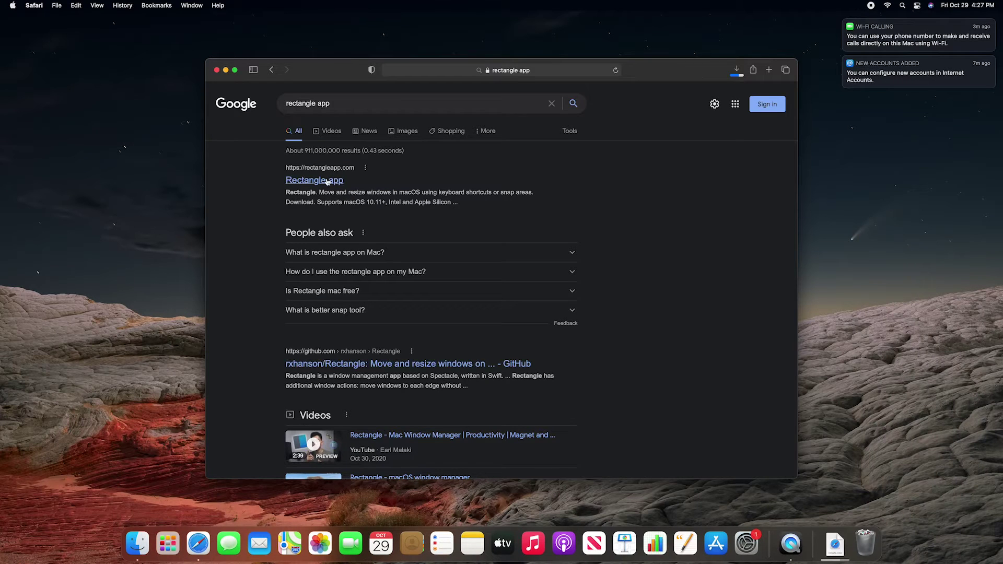
pyautogui.click(328, 181)
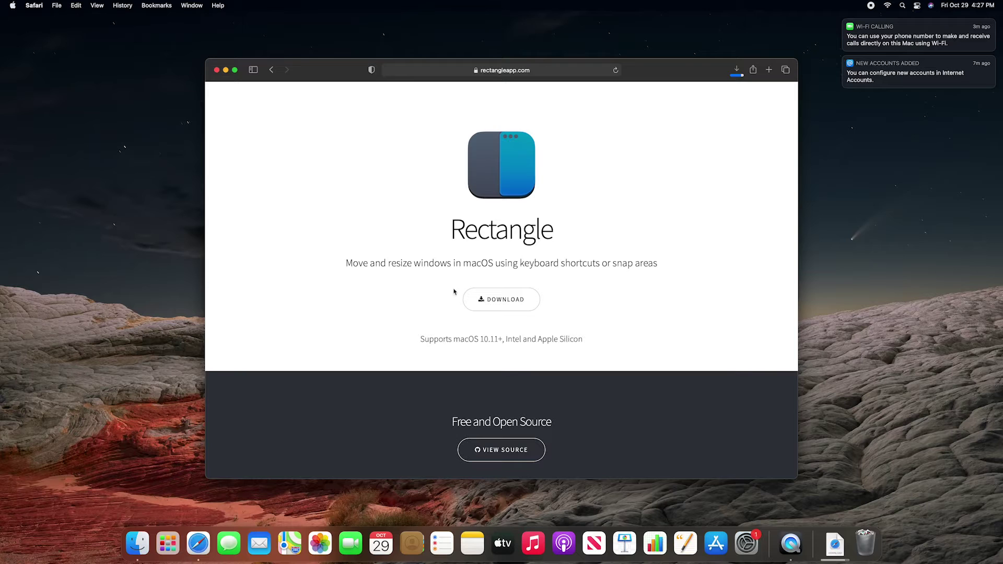
# Download Rectangle from rectangleapp.com, allowing the download.
pyautogui.click(494, 300)
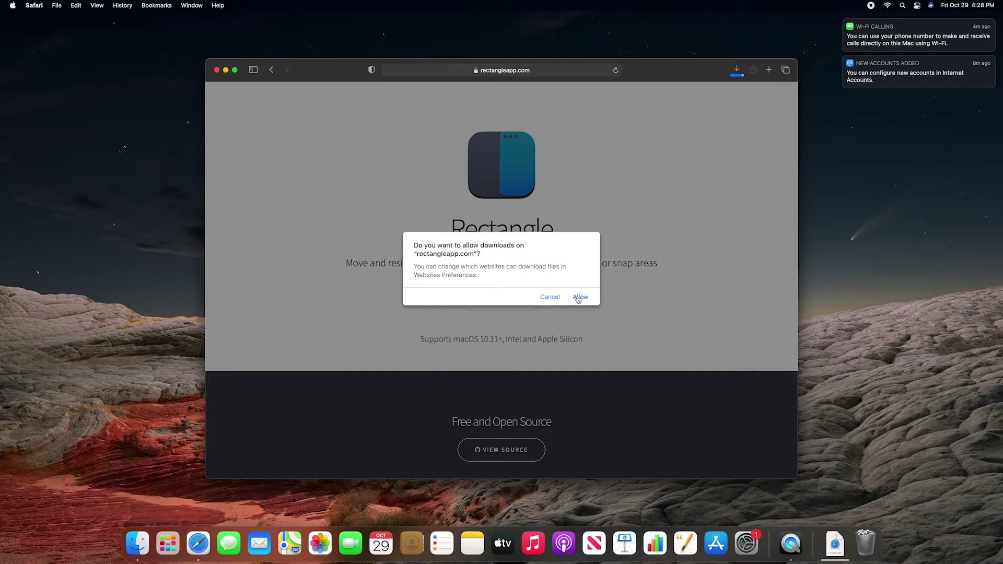
pyautogui.click(580, 297)
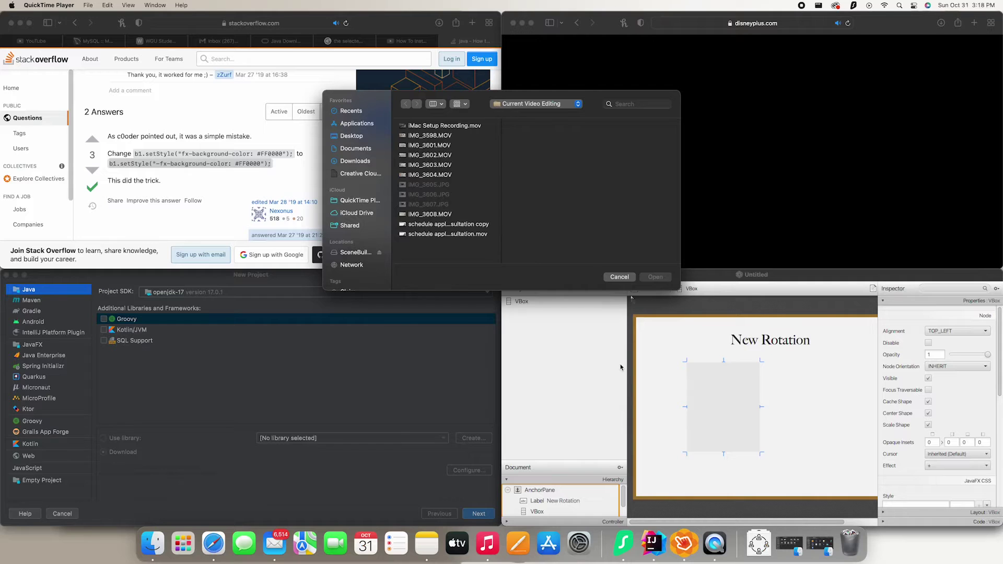
# Cancel the file picker and snap the IntelliJ New Project dialog into the bottom-left quarter.
pyautogui.click(624, 278)
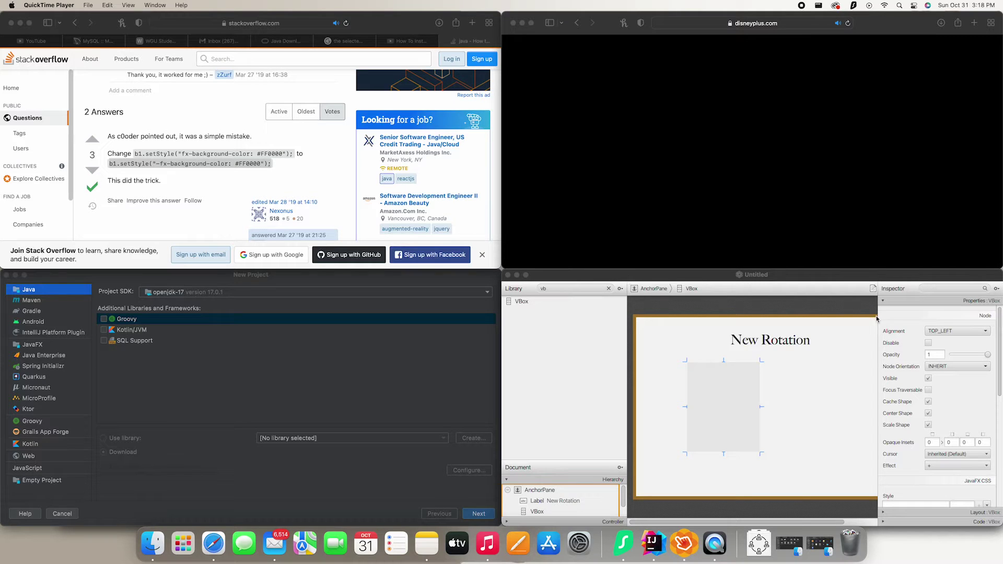
pyautogui.click(818, 6)
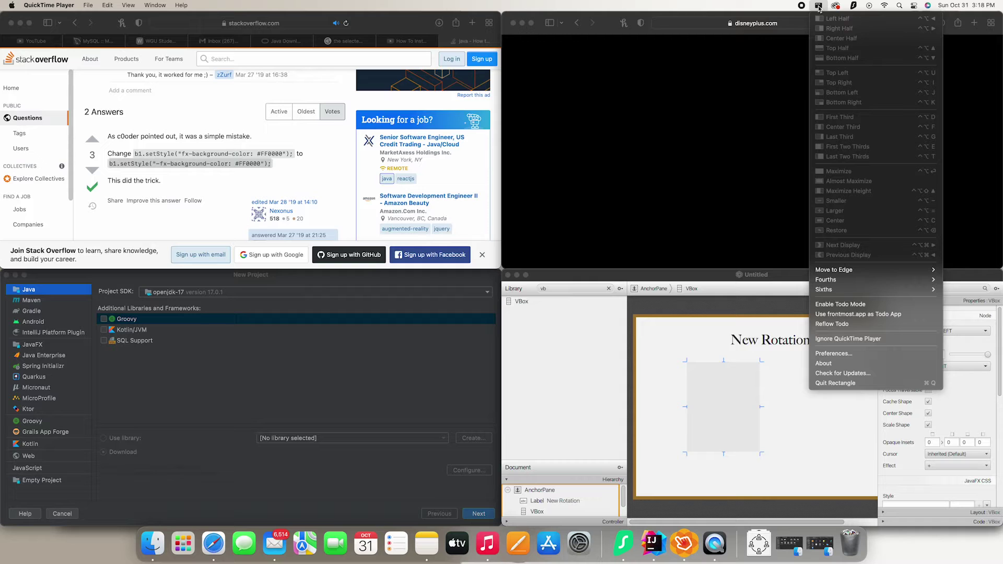
pyautogui.click(818, 7)
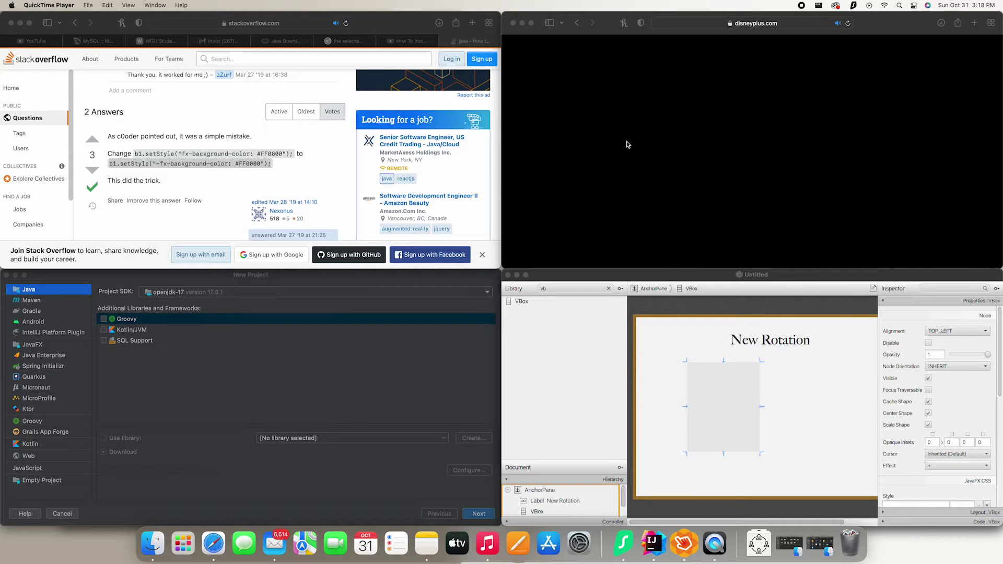
pyautogui.moveTo(324, 279); pyautogui.dragTo(627, 132)
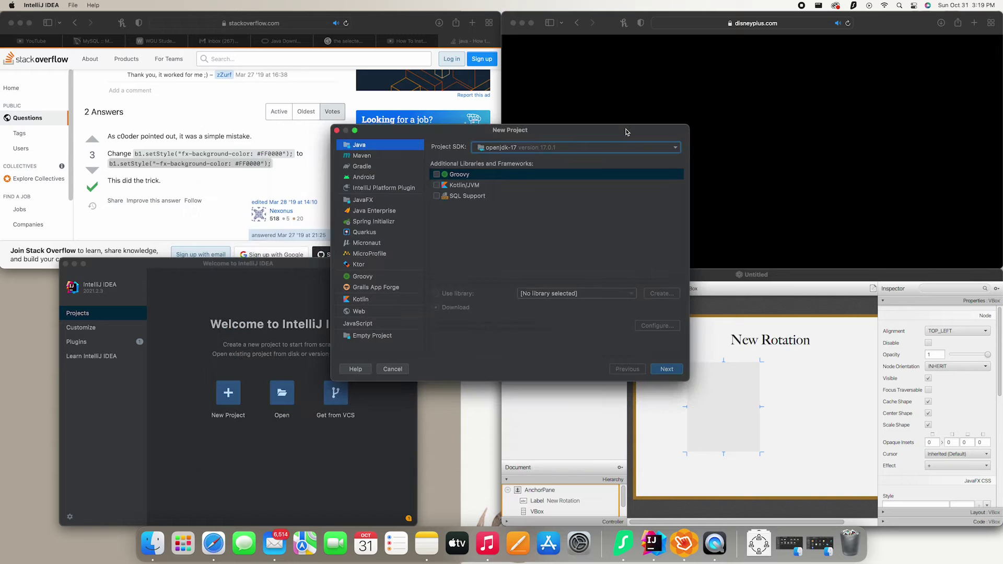
pyautogui.click(819, 6)
pyautogui.click(841, 92)
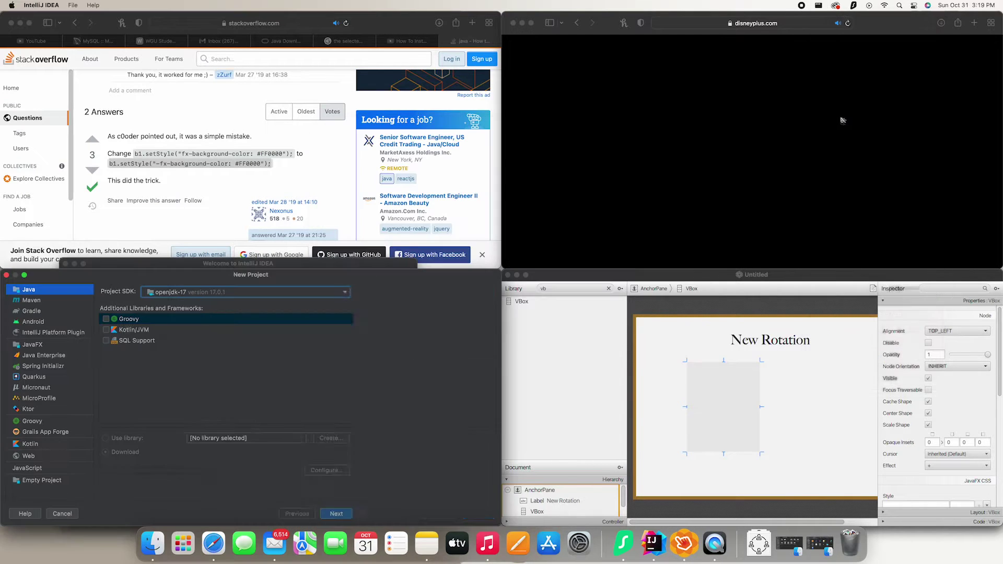
# Snap the Disney+ window to the right half, then into the top-right quarter.
pyautogui.click(609, 26)
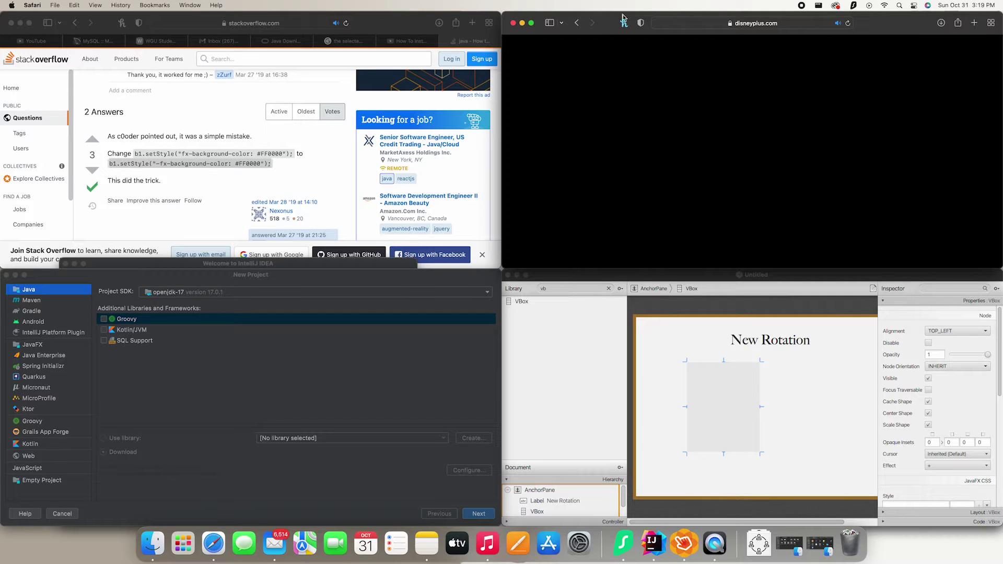
pyautogui.click(817, 7)
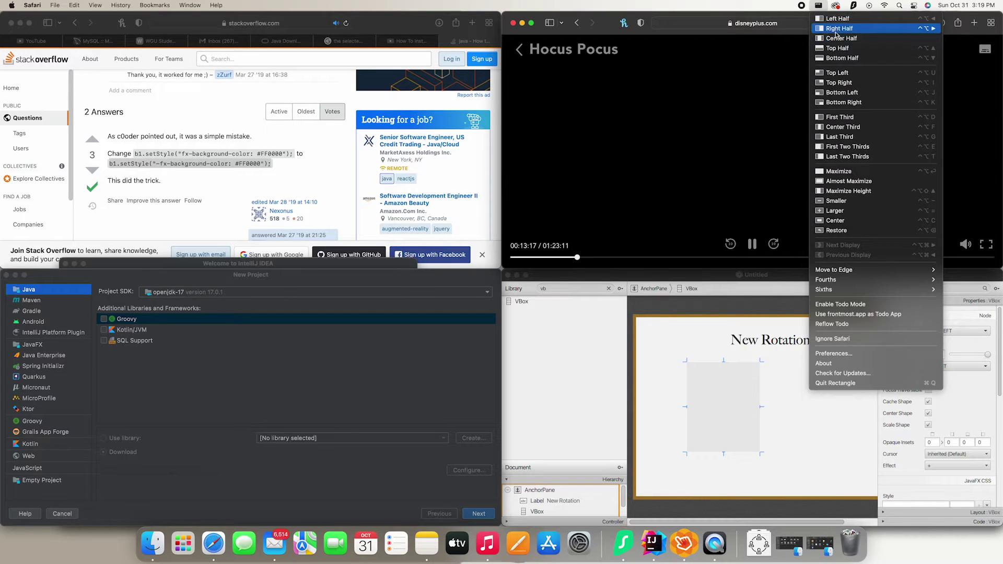
pyautogui.click(838, 29)
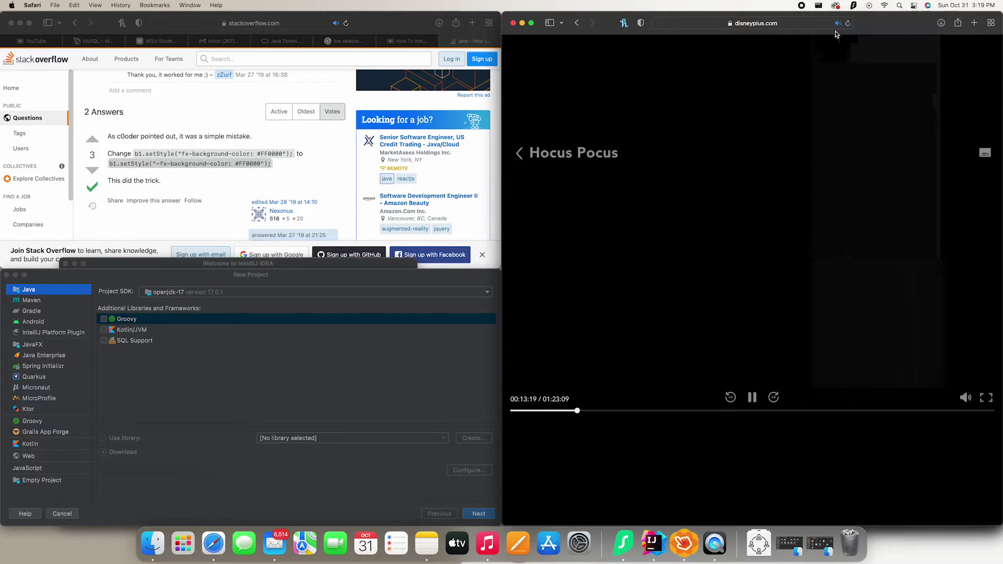
pyautogui.click(818, 6)
pyautogui.click(839, 83)
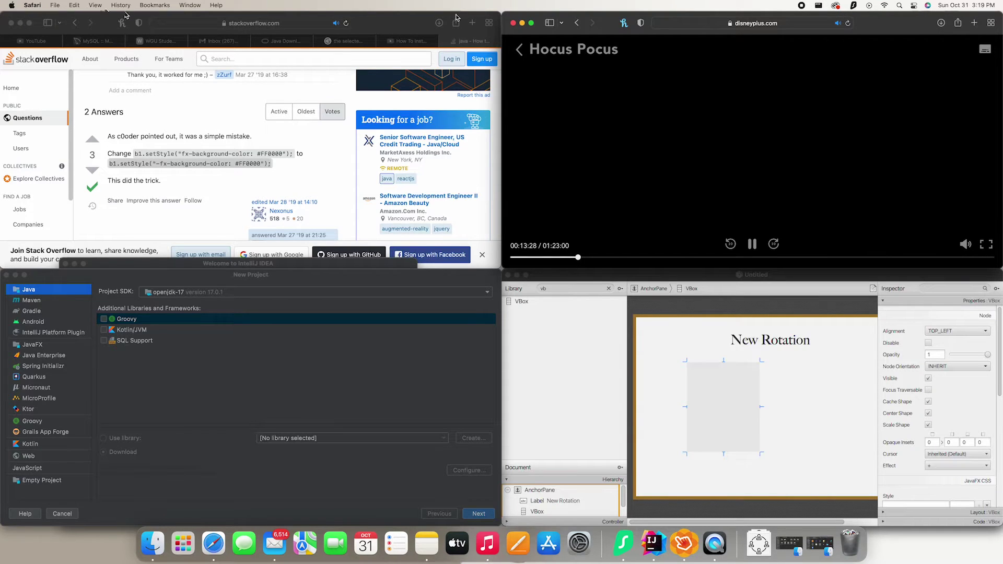
pyautogui.click(55, 6)
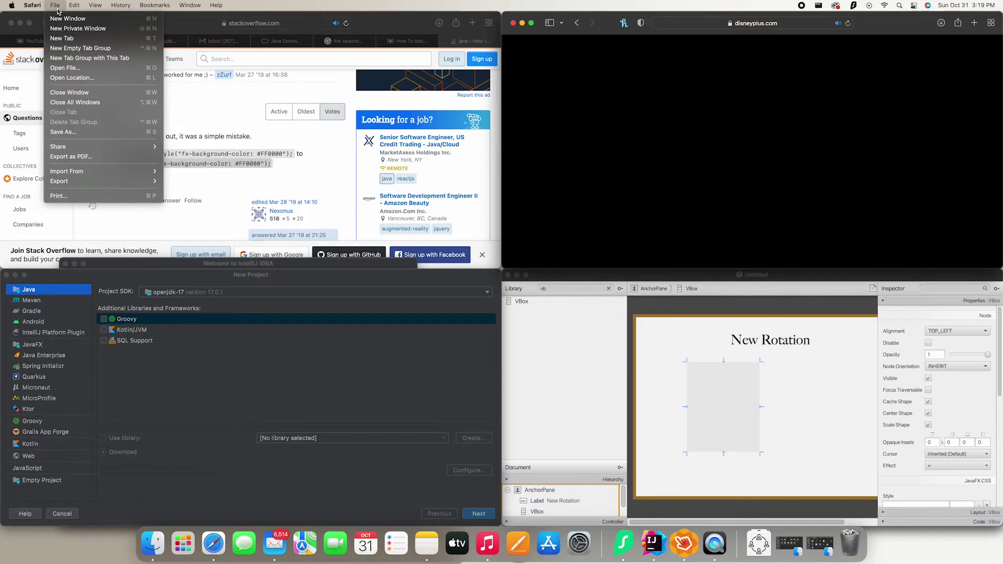
pyautogui.click(186, 65)
pyautogui.moveTo(780, 94)
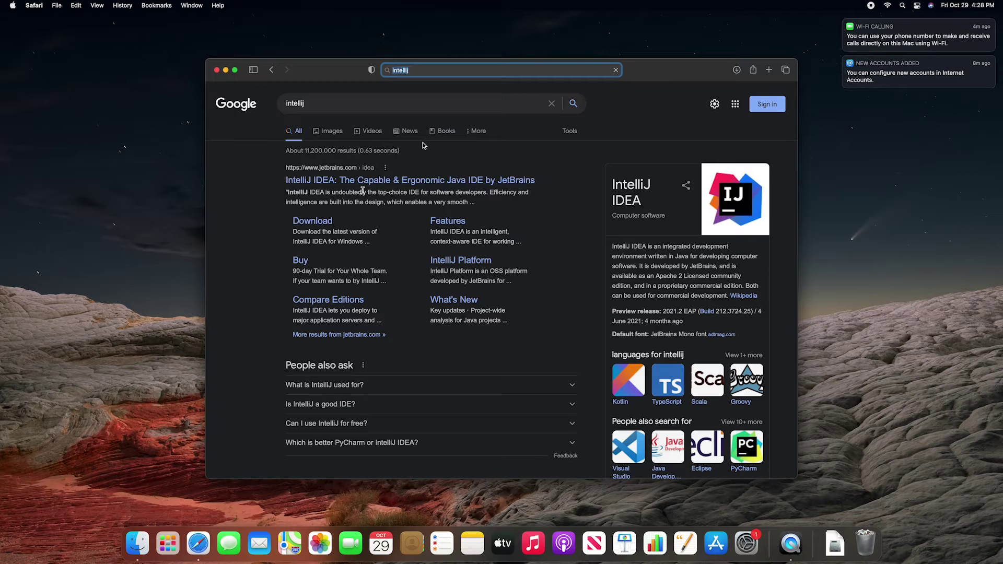
# Download IntelliJ IDEA Ultimate for macOS from jetbrains.com, allowing JetBrains downloads.
pyautogui.click(322, 223)
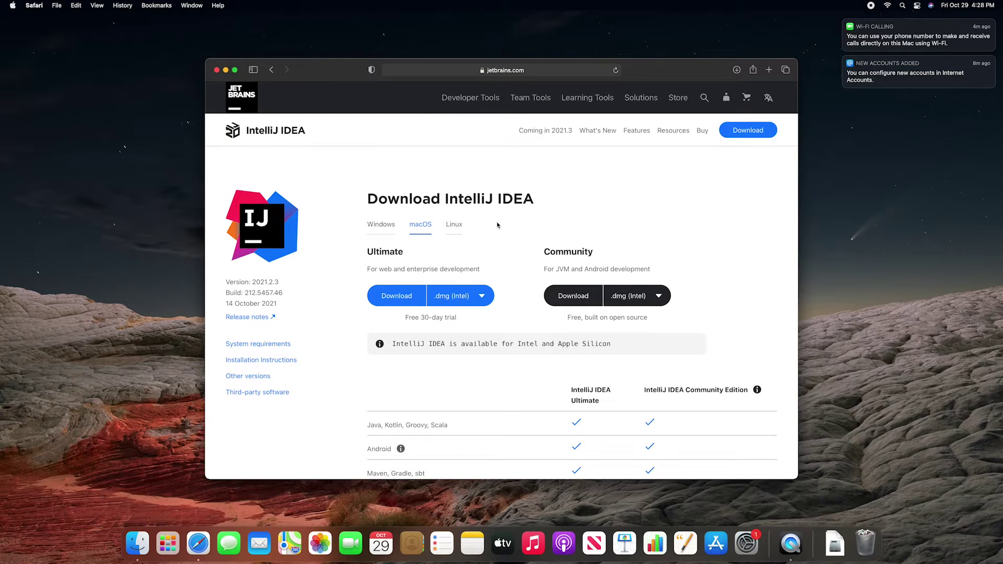
pyautogui.click(408, 298)
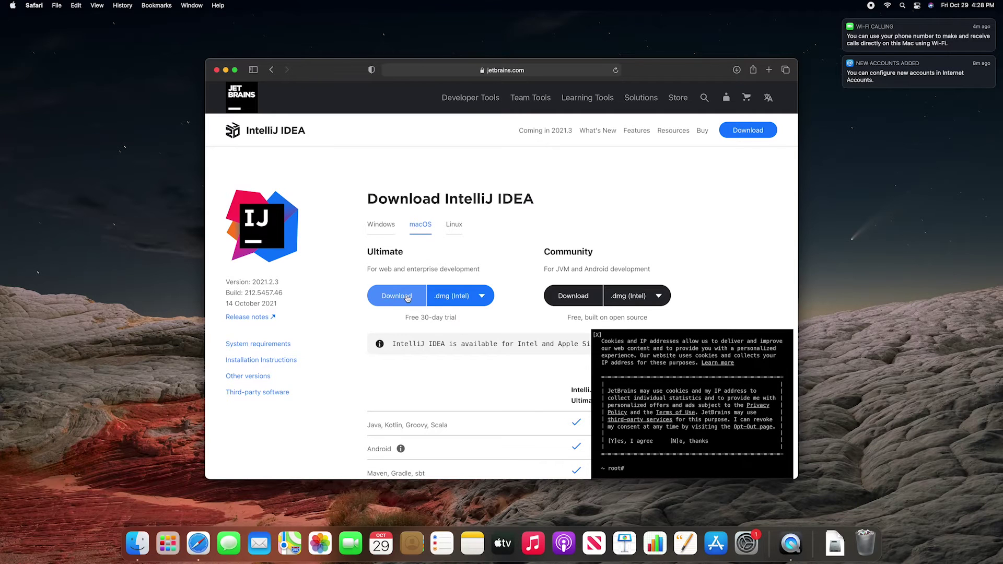
pyautogui.click(407, 298)
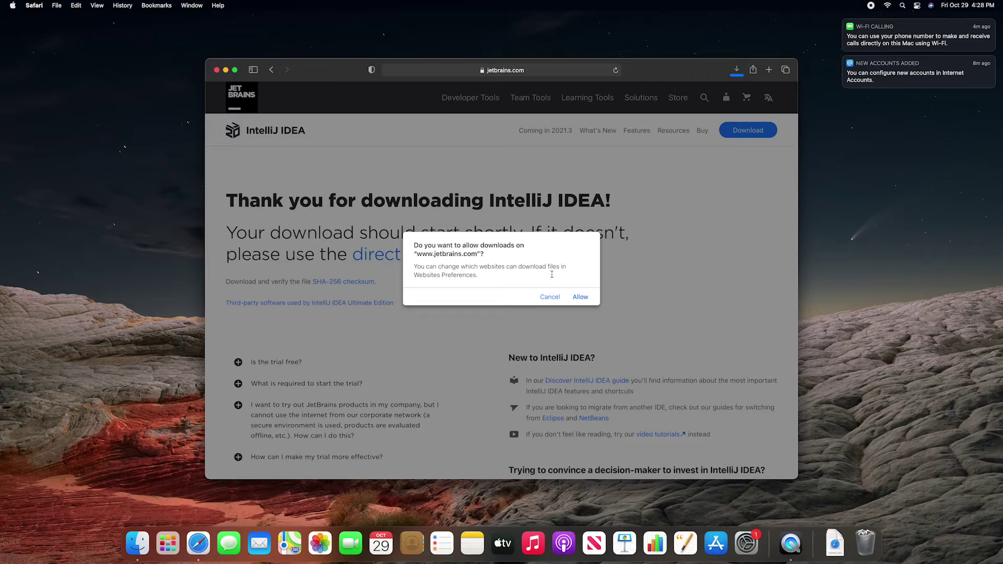
pyautogui.click(581, 297)
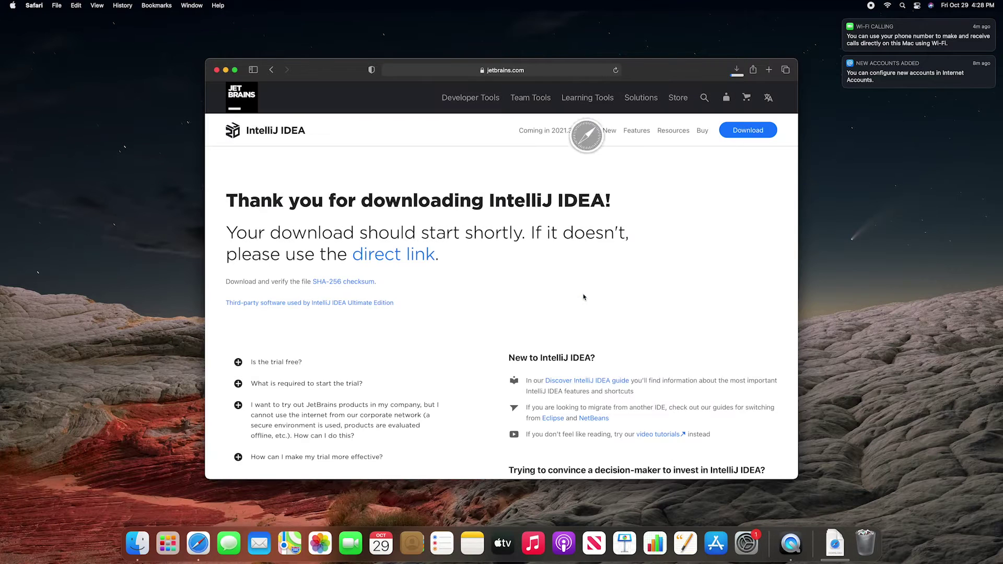
pyautogui.click(532, 74)
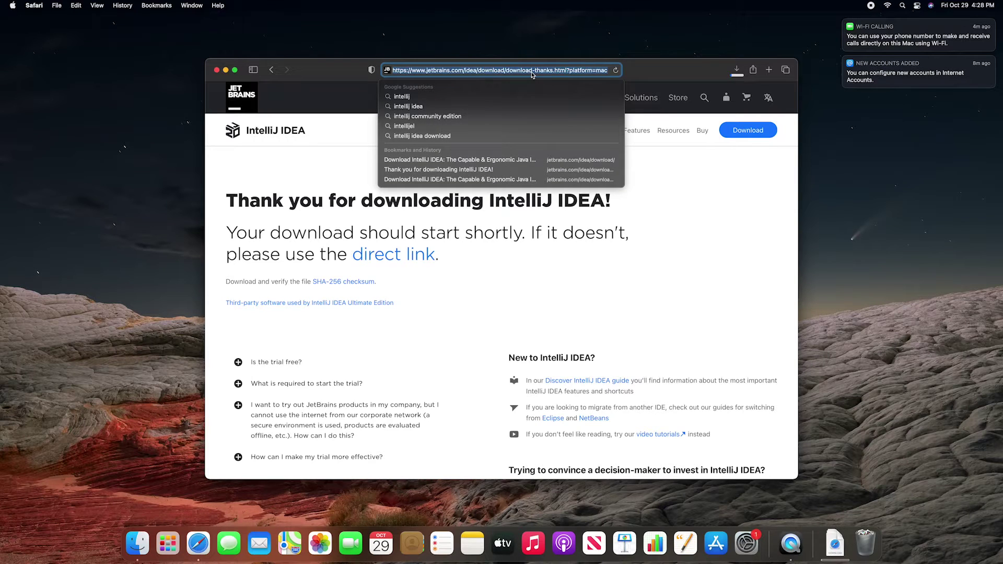
# Download Android Studio for Mac with Apple chip from developer.android.com, accepting the terms.
pyautogui.write('androi')
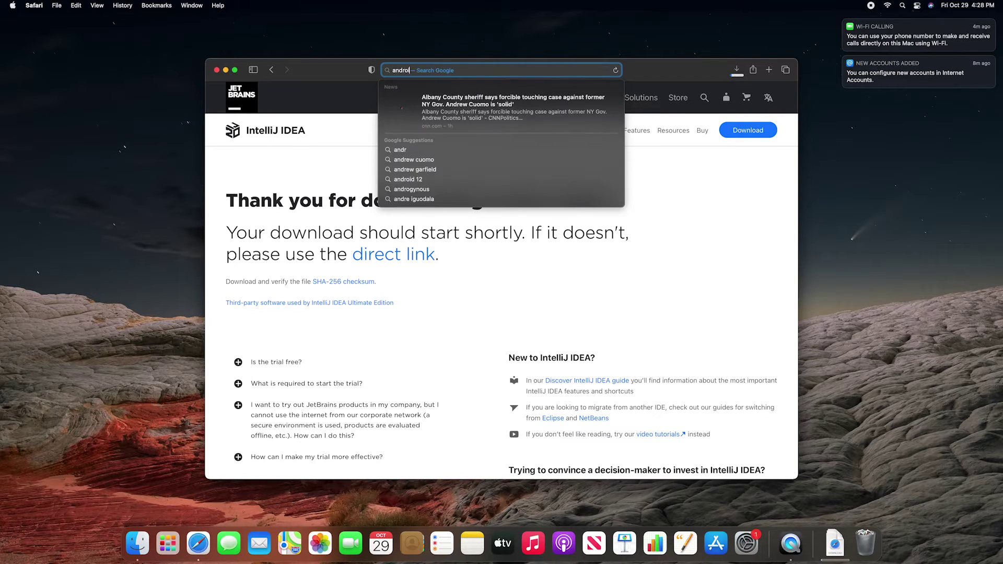
pyautogui.write('d studio')
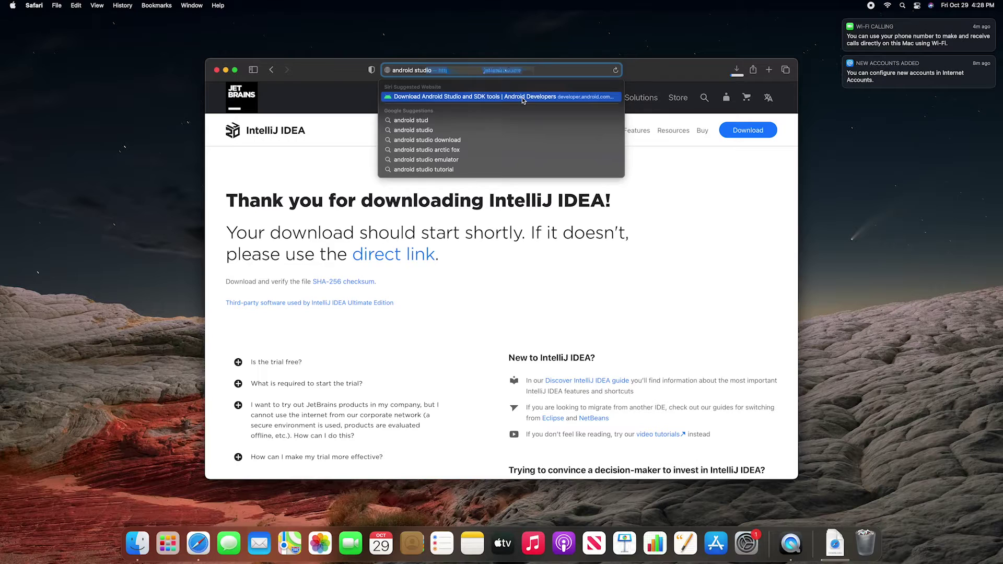
pyautogui.click(523, 96)
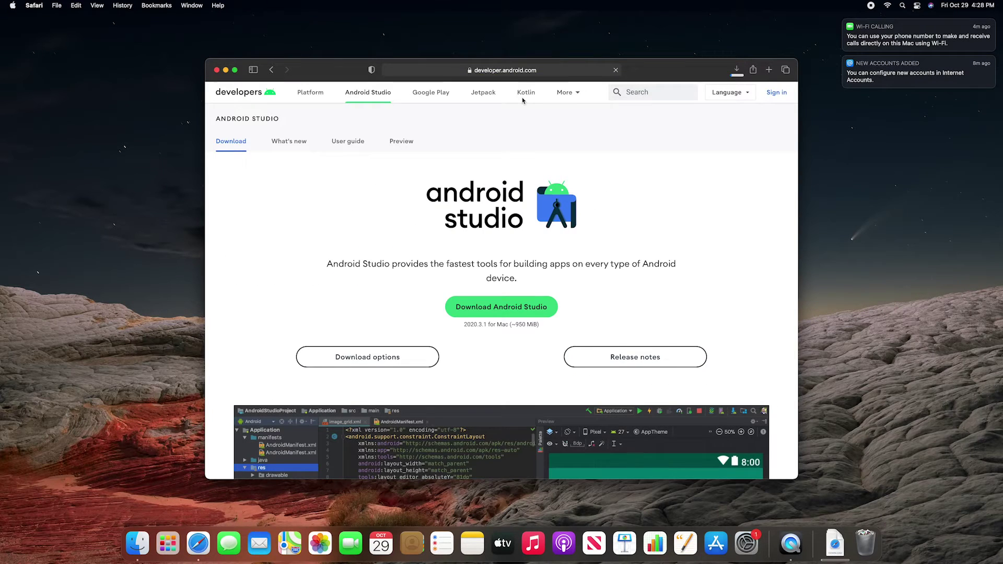
pyautogui.click(504, 307)
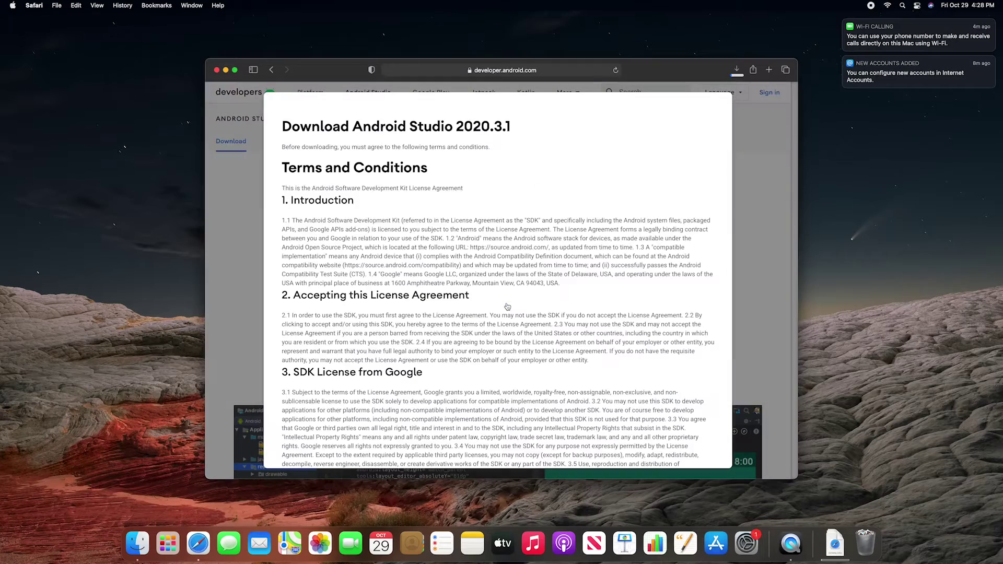
pyautogui.scroll(-20, 507, 306)
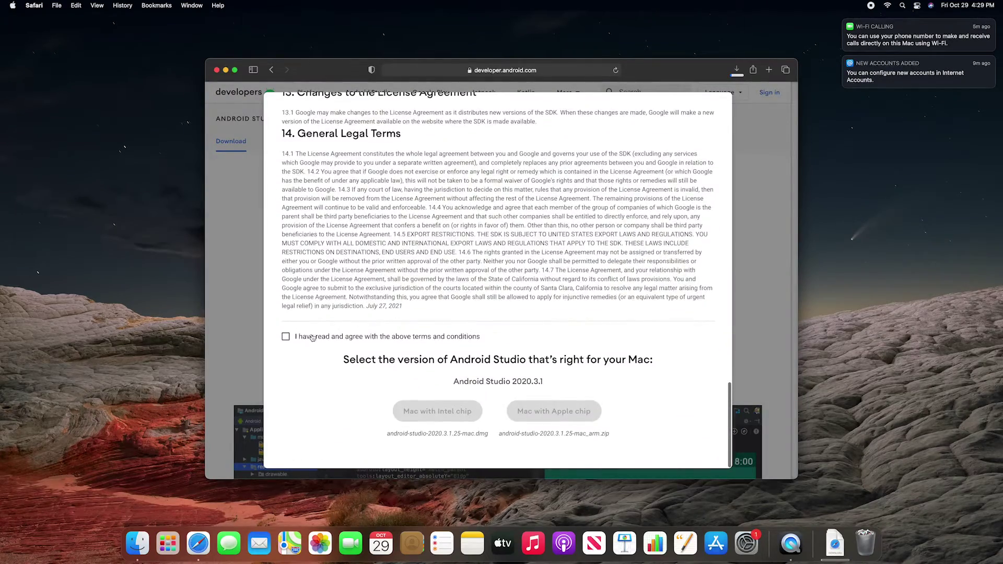
pyautogui.click(287, 337)
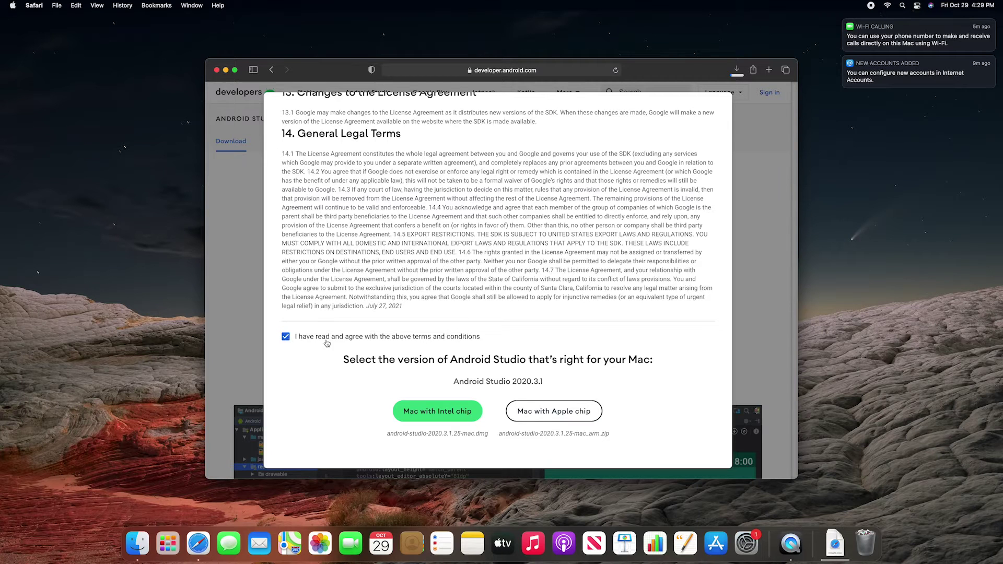
pyautogui.click(551, 417)
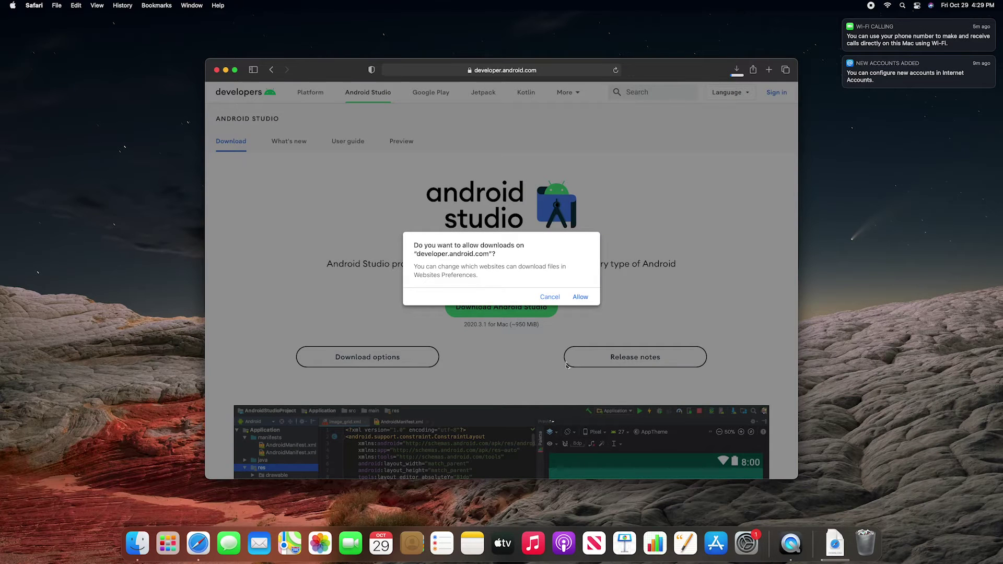
pyautogui.click(580, 297)
pyautogui.click(580, 296)
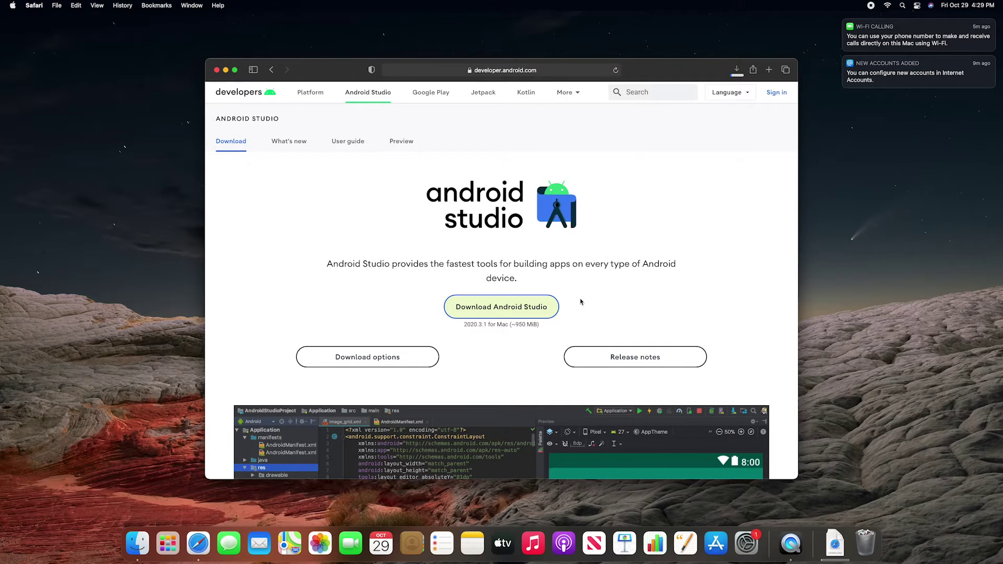
pyautogui.click(534, 73)
# Search 'atom ed' and download Atom for macOS from atom.io, allowing the download.
pyautogui.press('Down')
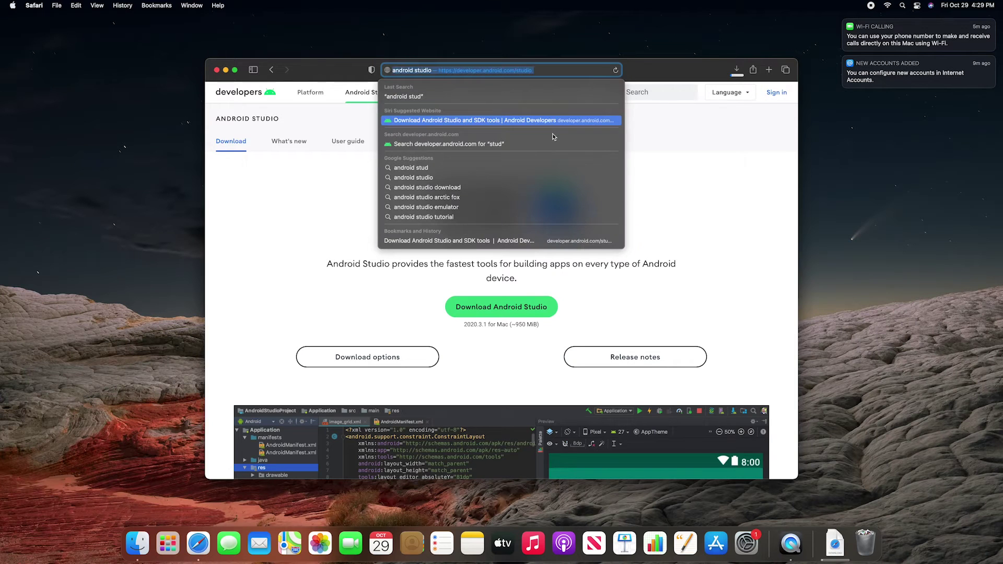
pyautogui.write('atom')
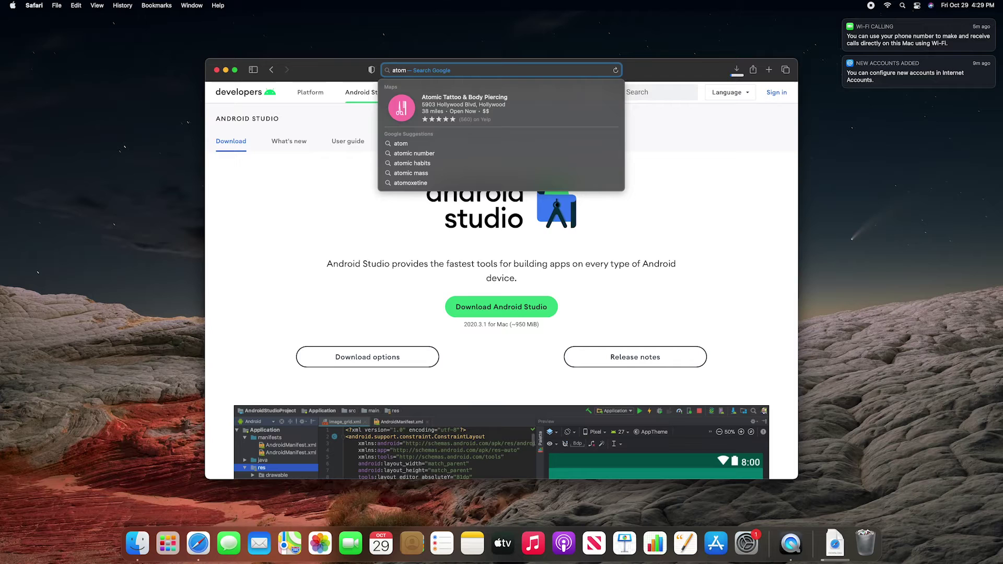
pyautogui.write(' editor download')
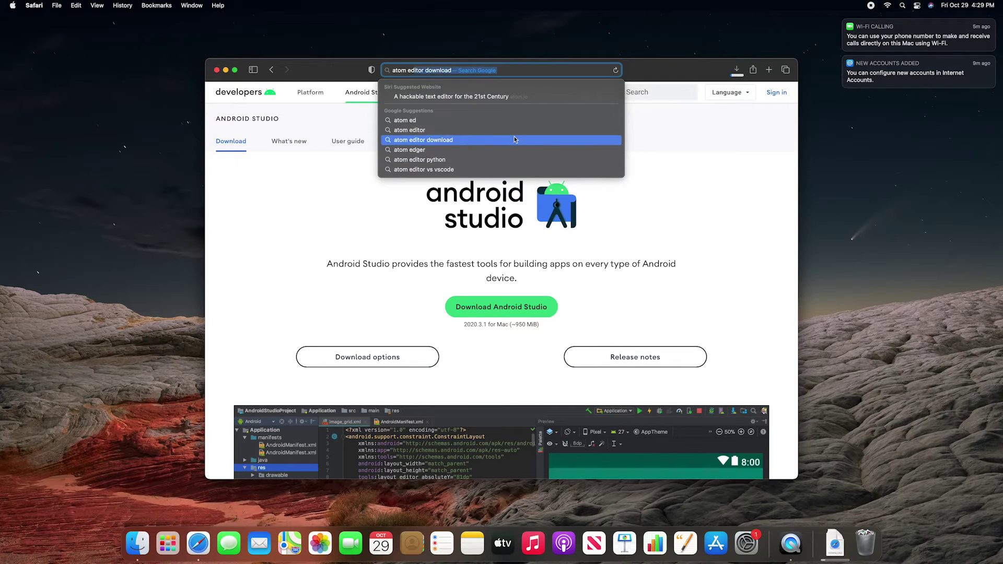
pyautogui.click(514, 140)
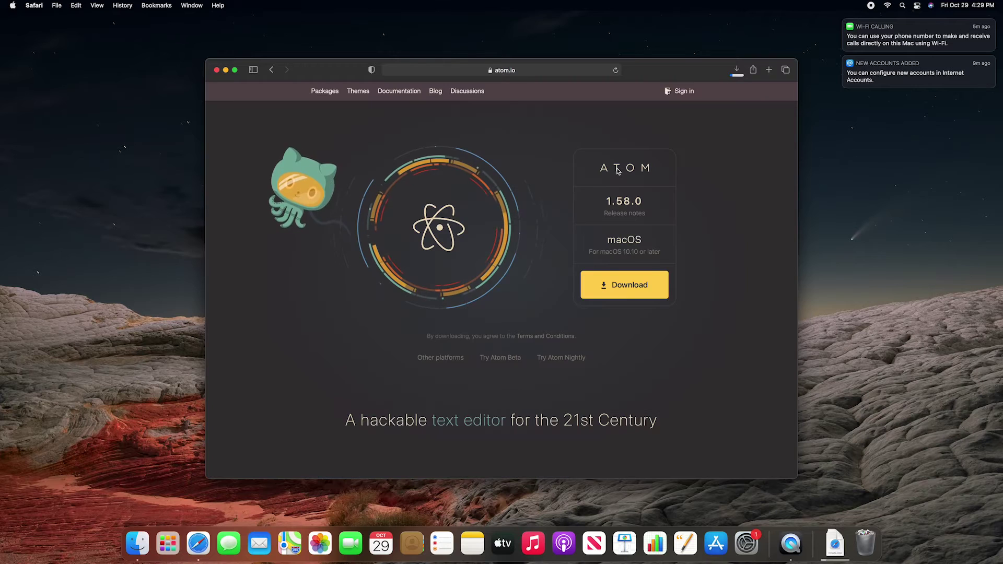
pyautogui.click(626, 283)
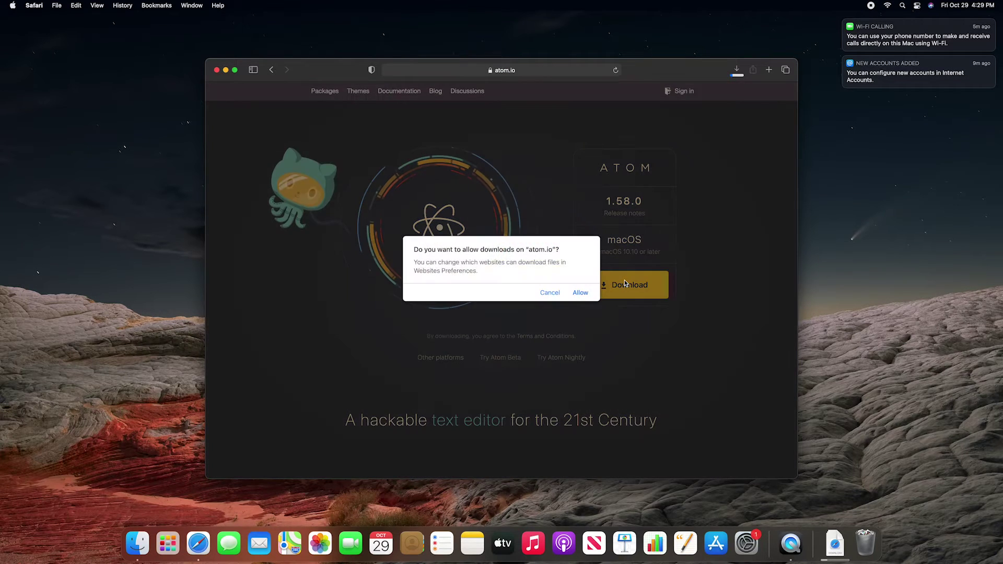
pyautogui.click(580, 293)
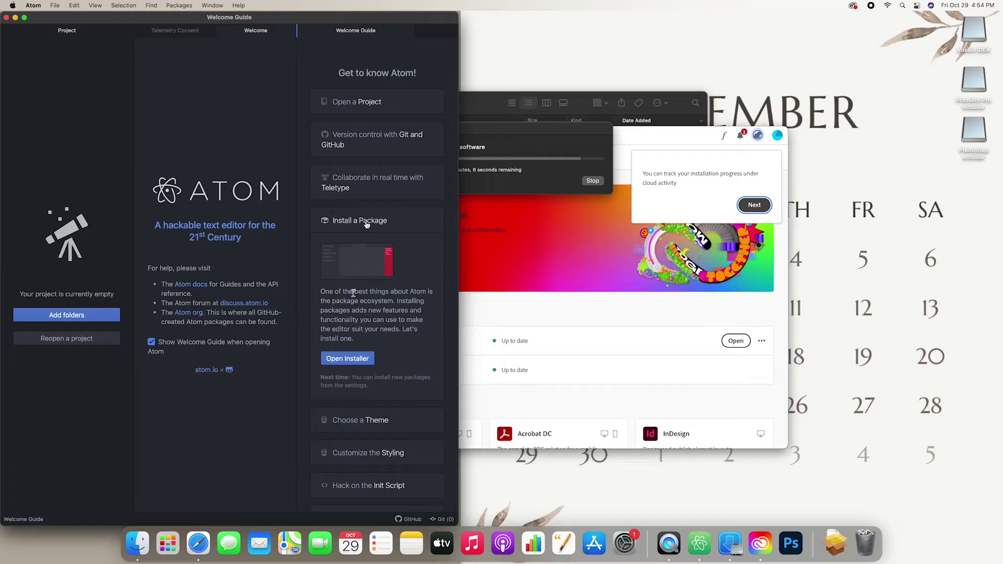
# Search Atom's package installer for 'beauti', widen the window, and scroll to atom-beautify.
pyautogui.click(347, 359)
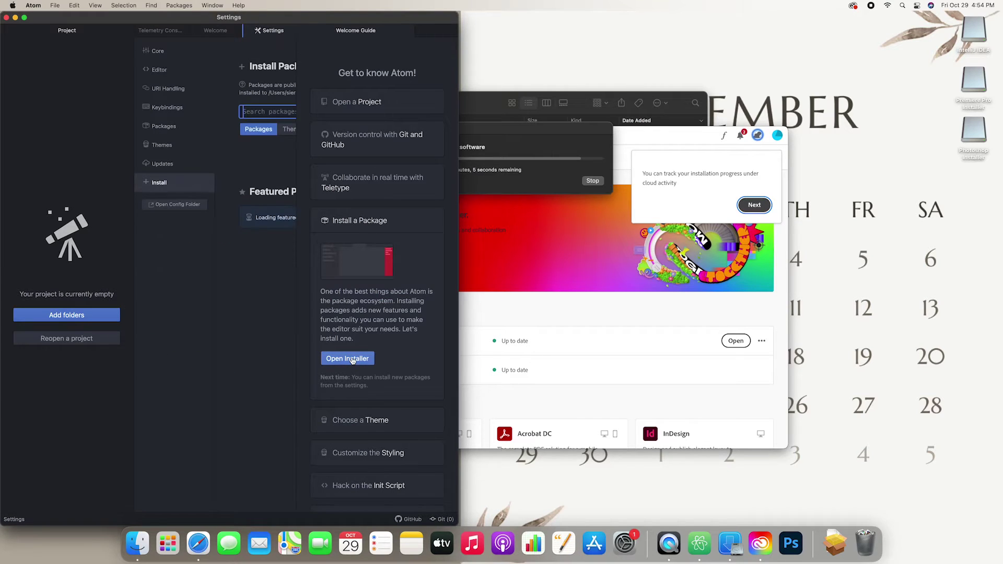
pyautogui.write('beauti')
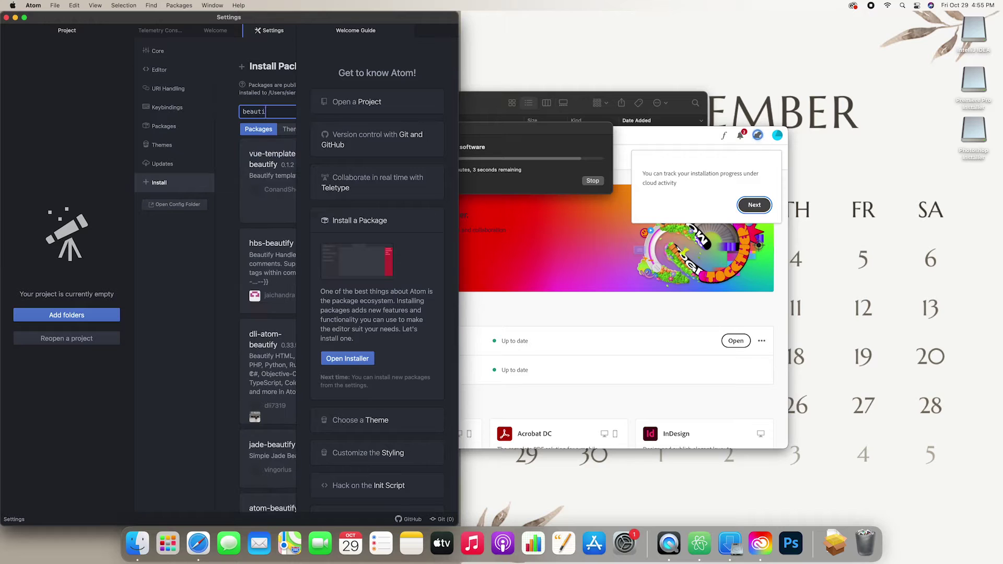
pyautogui.moveTo(458, 309); pyautogui.dragTo(606, 306)
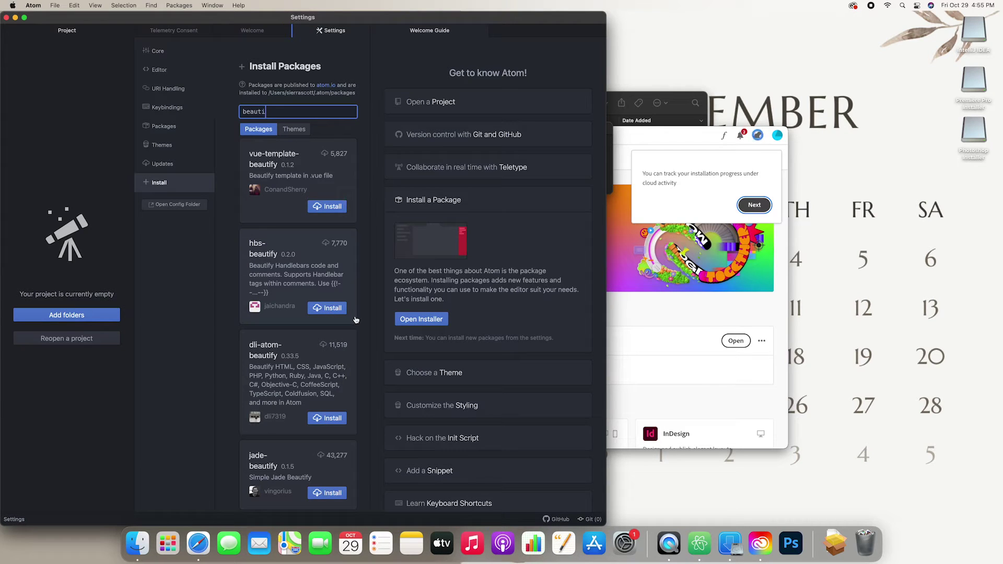
pyautogui.scroll(-4, 355, 320)
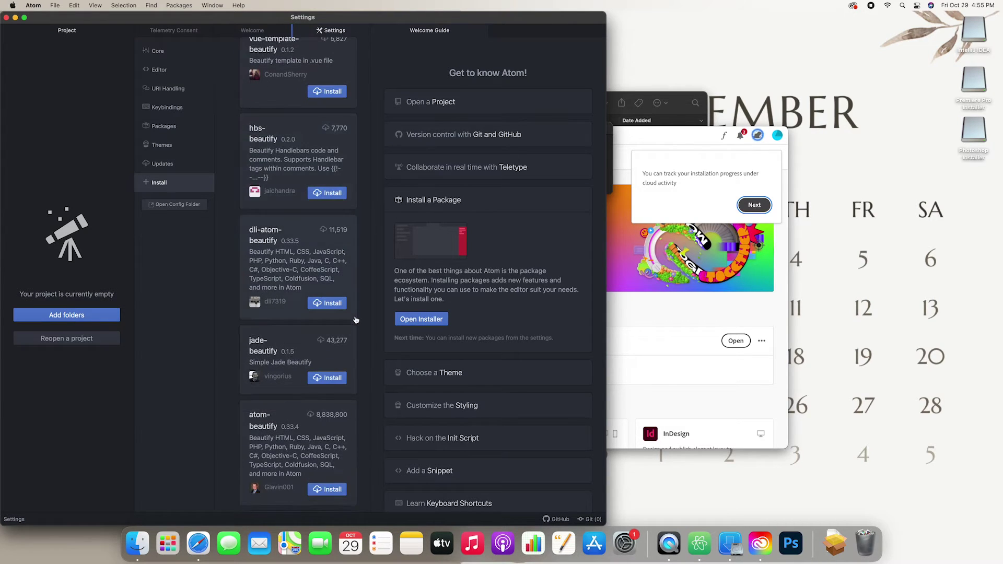
pyautogui.scroll(-2, 356, 320)
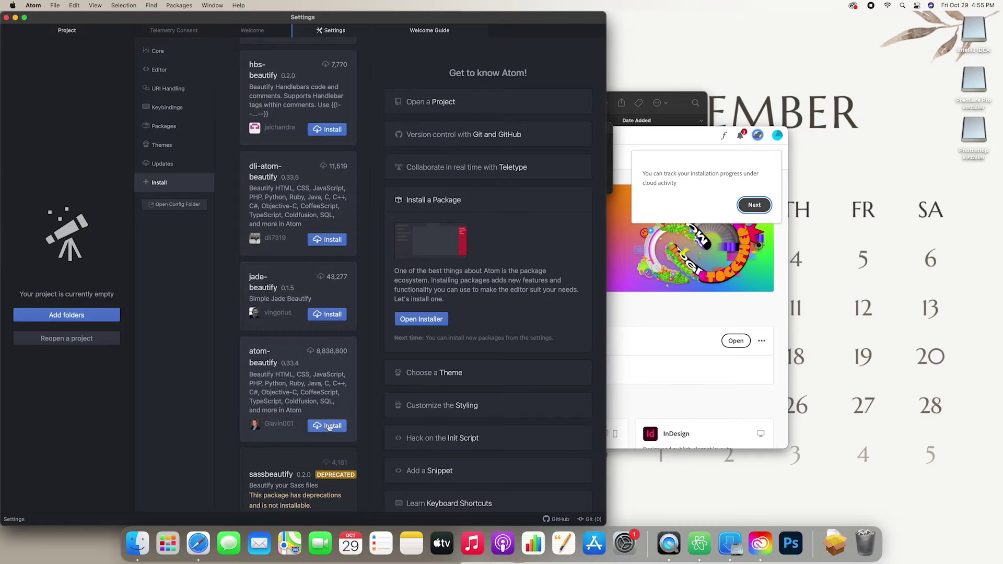